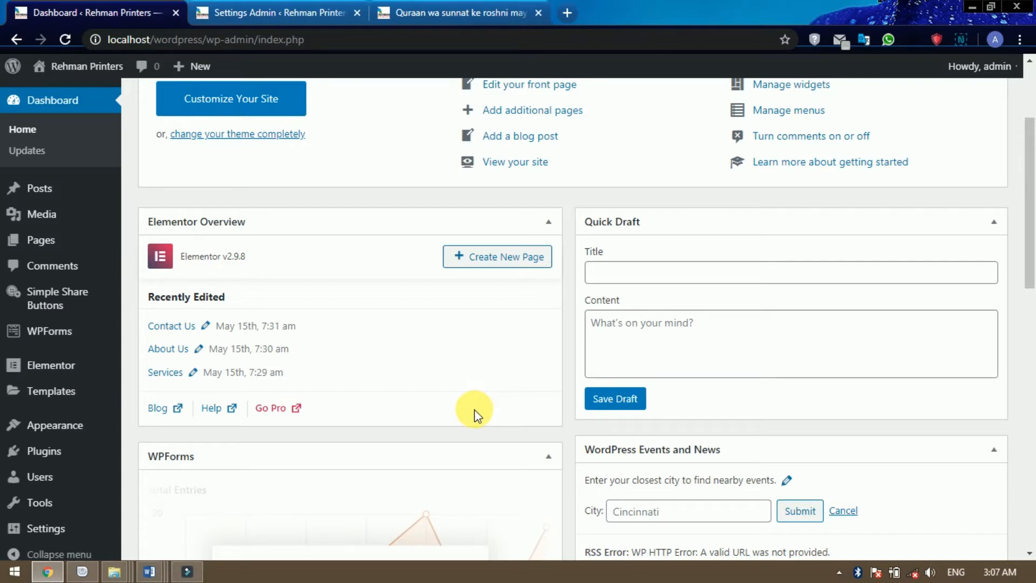
Upload and install the plugin from font-organizer.2.1.1.zip in the Downloads folder.
mouse_move(66, 452)
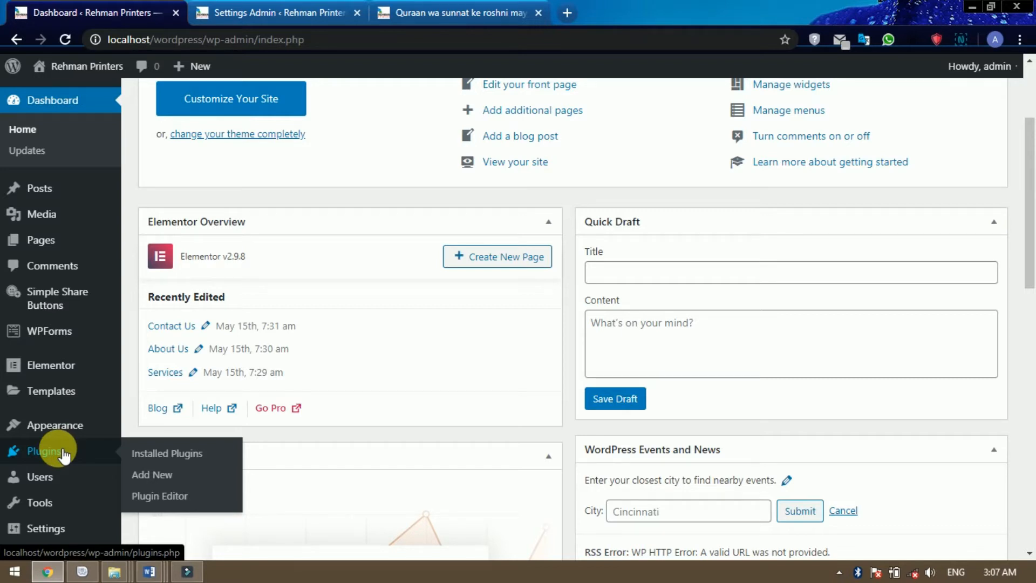
click(170, 477)
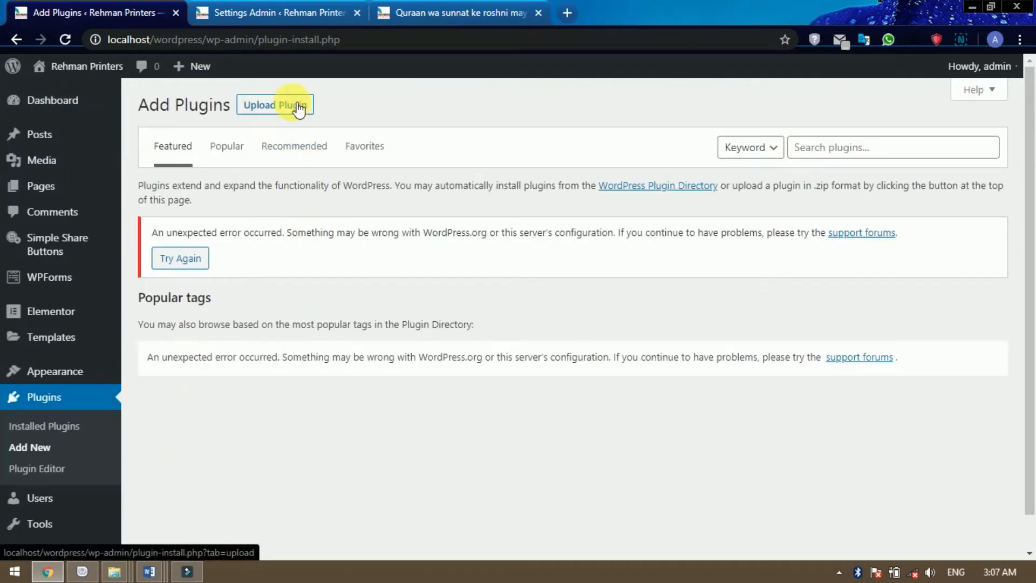
click(298, 107)
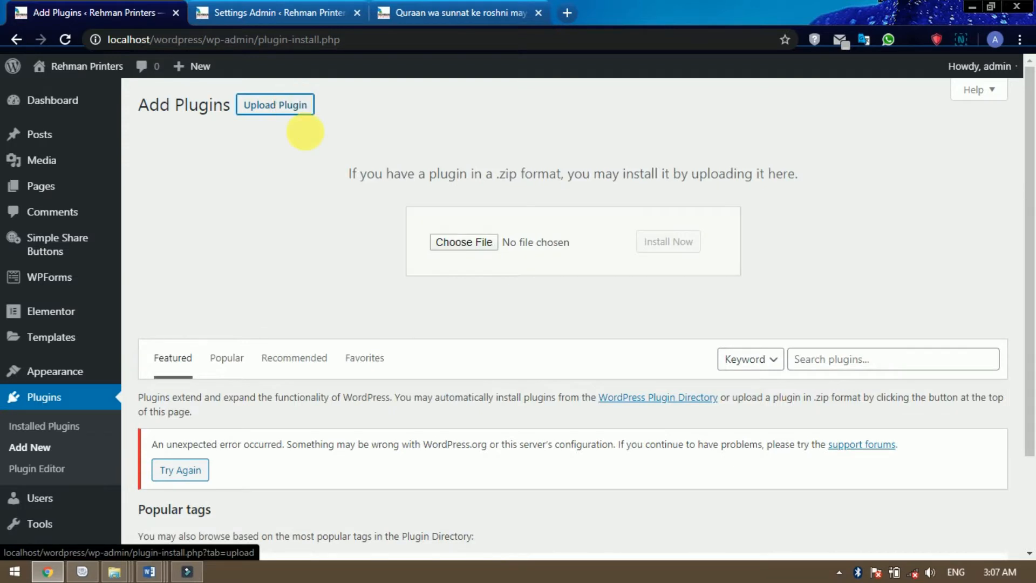
click(471, 241)
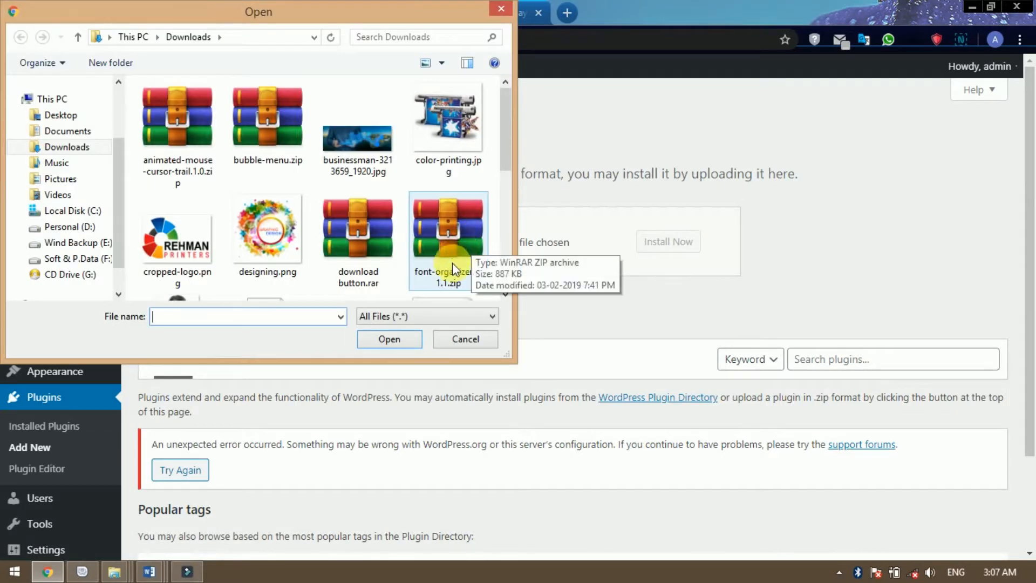
click(445, 231)
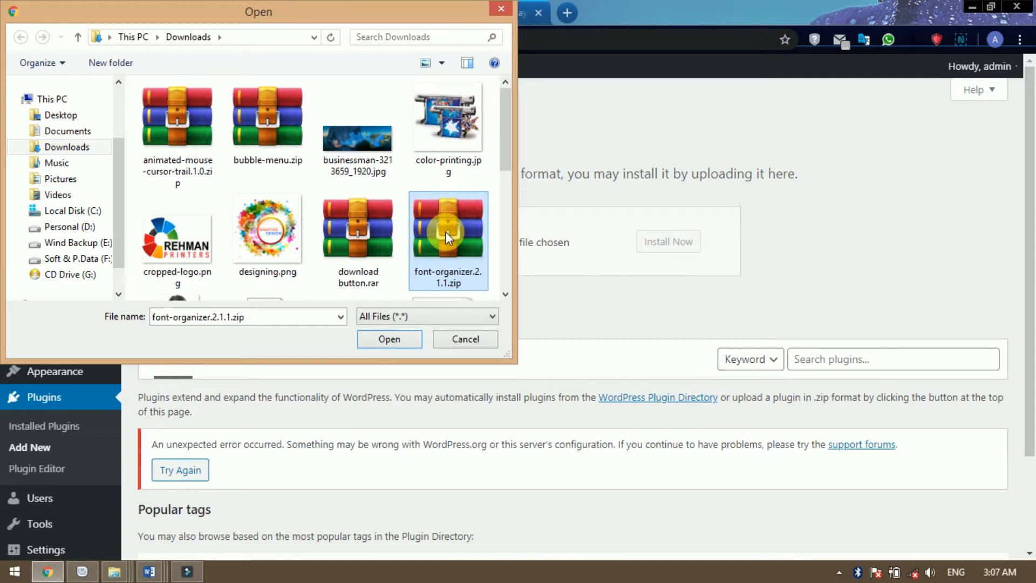
click(407, 338)
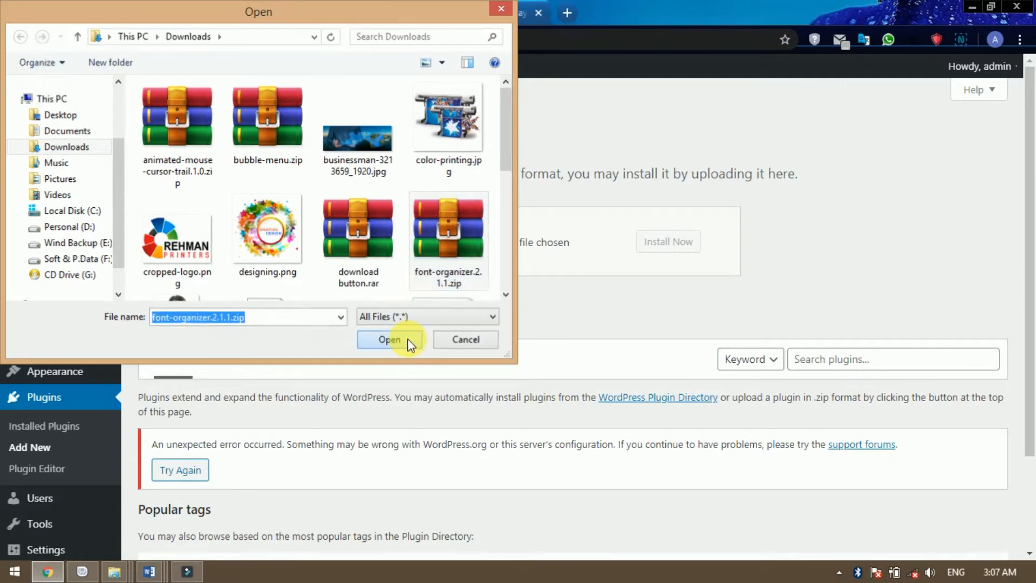
click(662, 244)
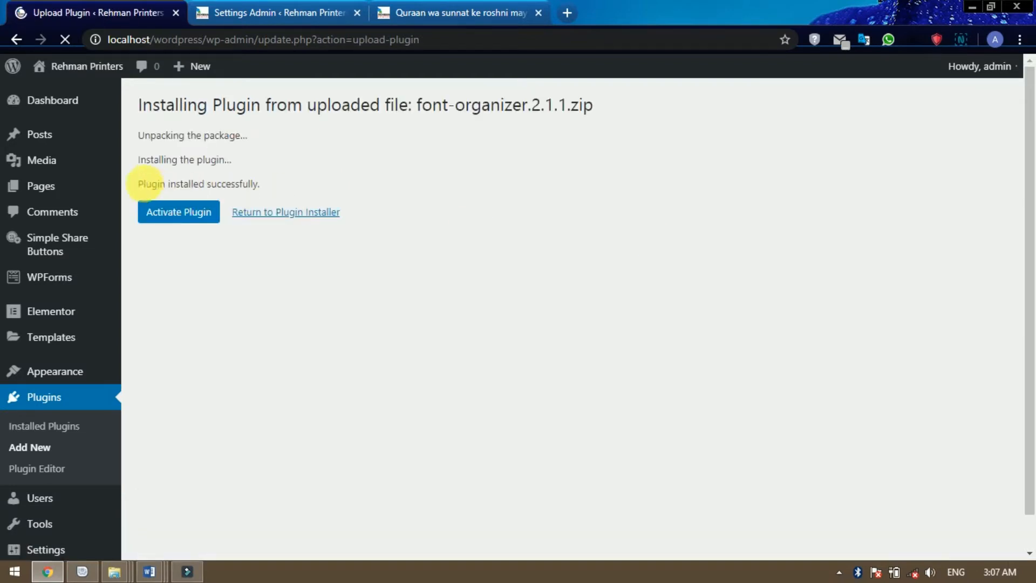
Activate the newly installed Font Organizer plugin and look through the installed plugins list.
drag(135, 184, 261, 184)
click(182, 219)
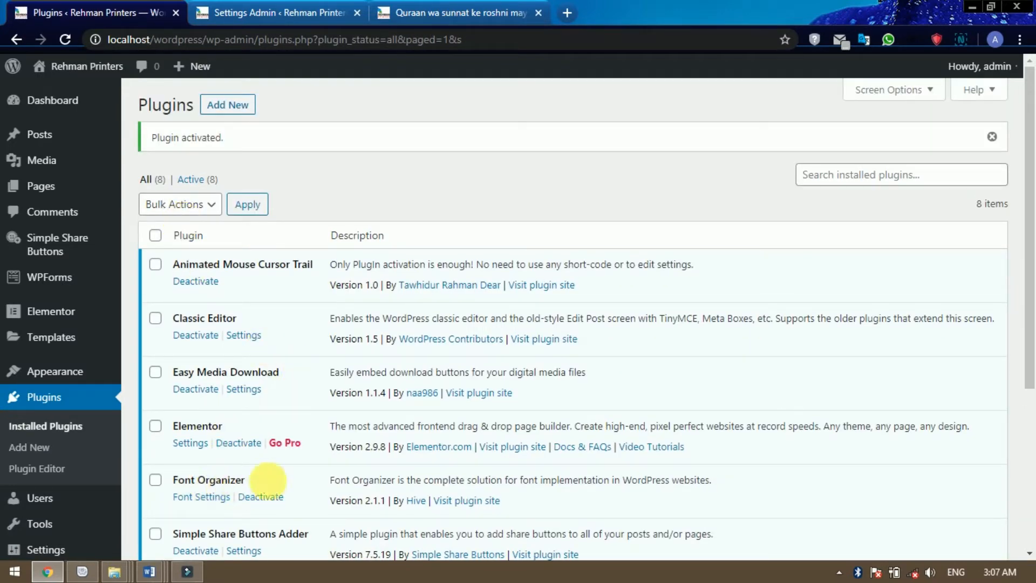
scroll(347, 464, down, 4)
scroll(347, 464, down, 1)
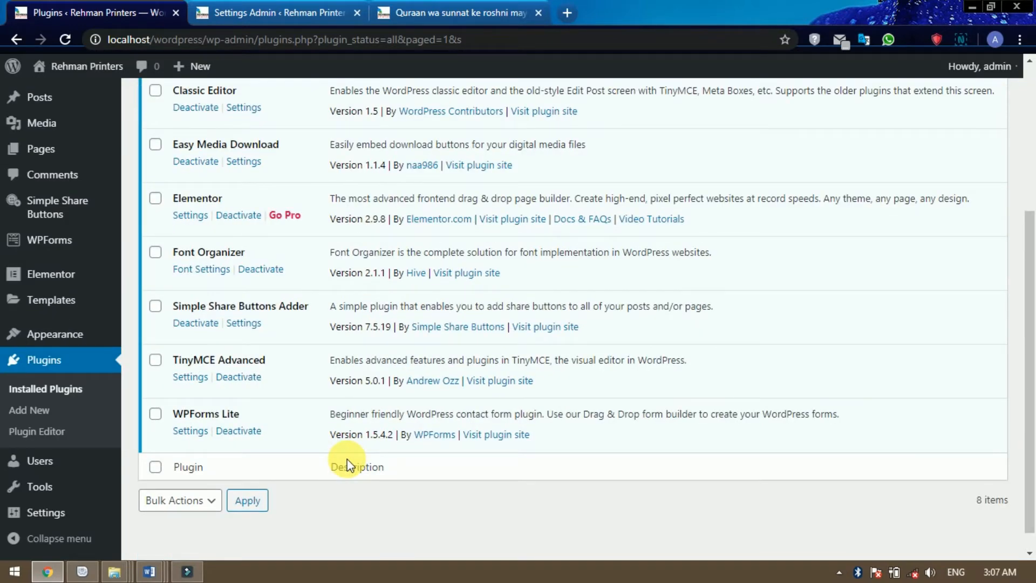
Return to the dashboard and open the Font Settings page.
mouse_move(46, 516)
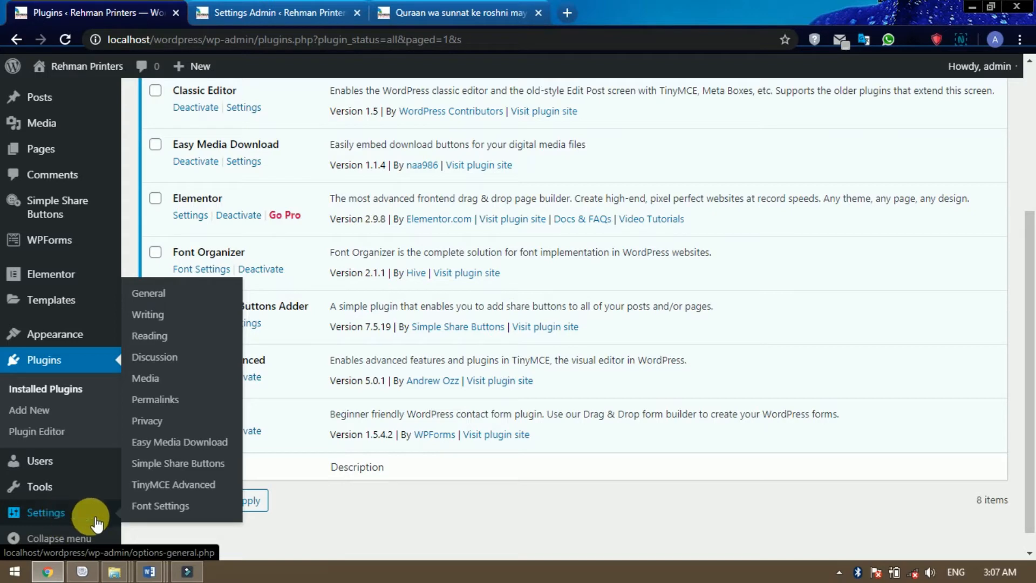
scroll(72, 521, up, 5)
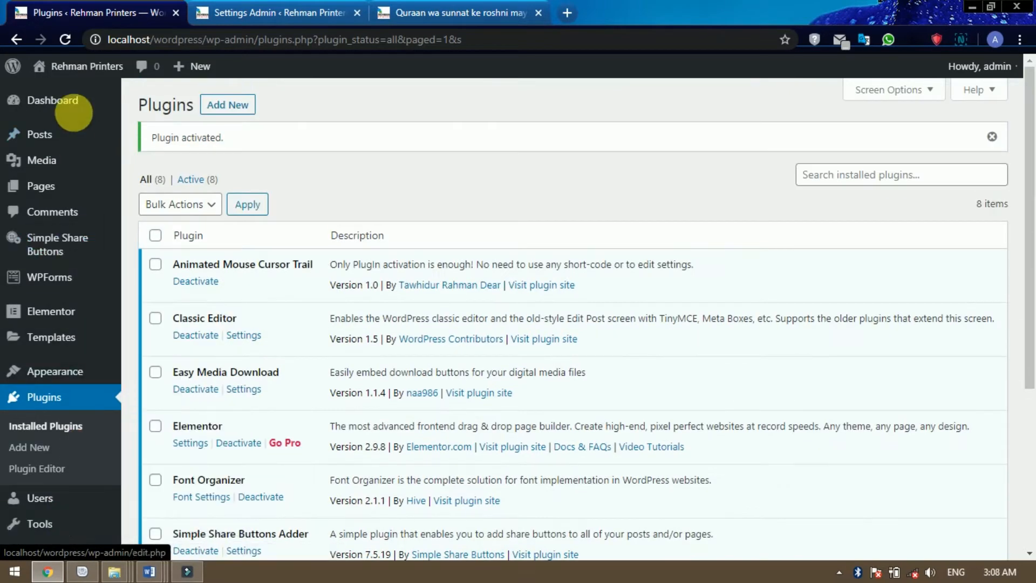
click(78, 108)
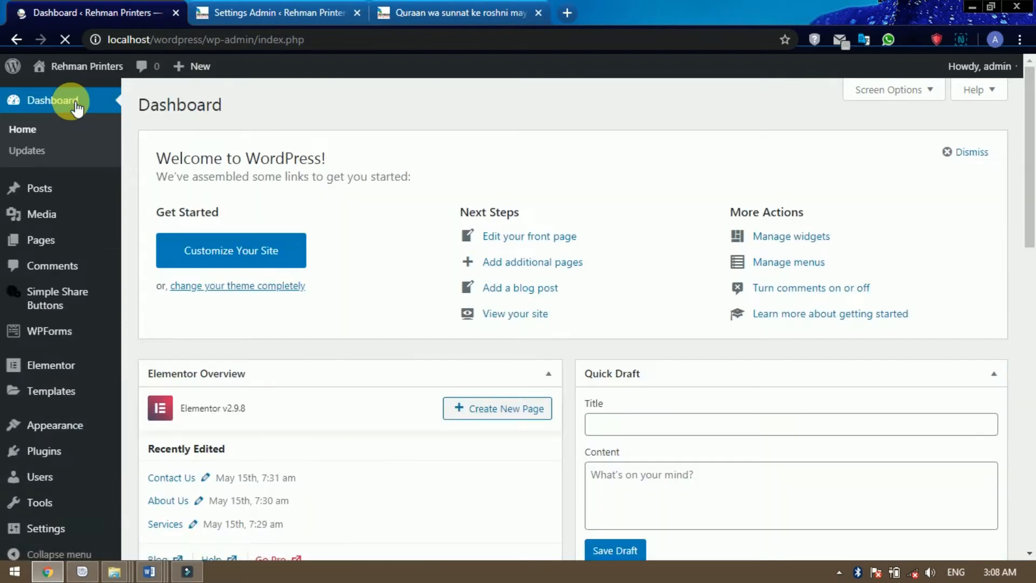
scroll(127, 255, down, 12)
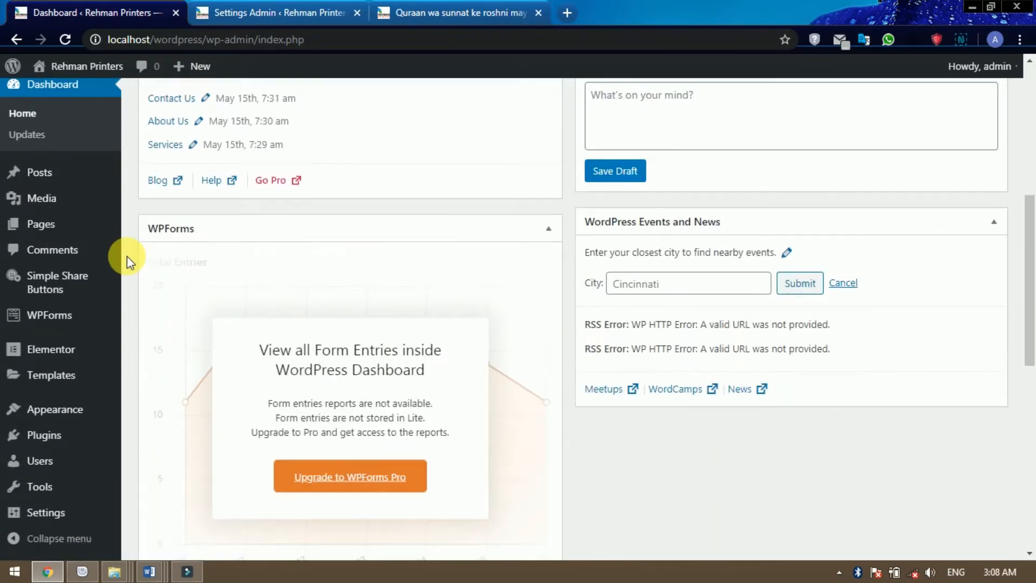
mouse_move(53, 518)
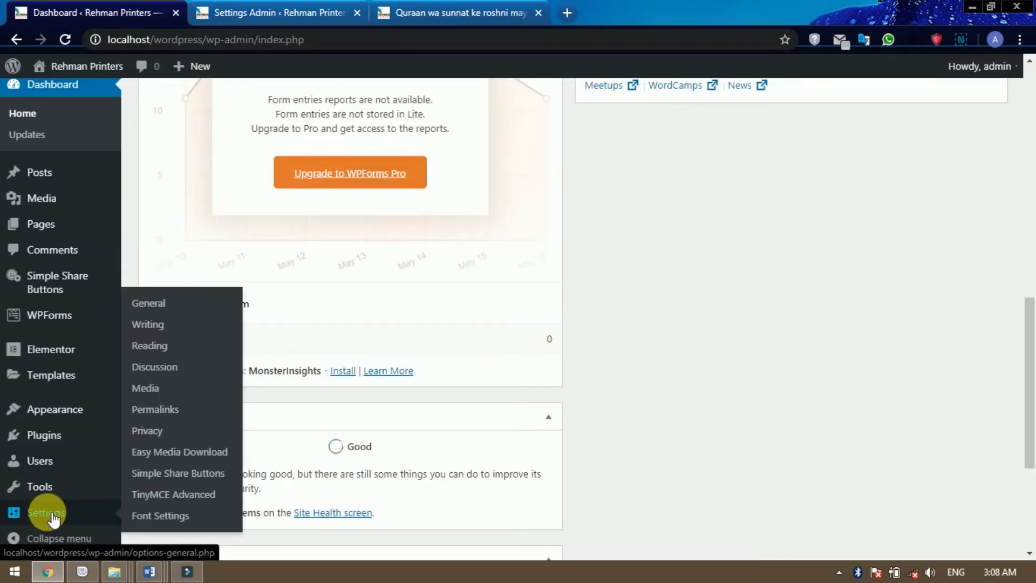
click(156, 519)
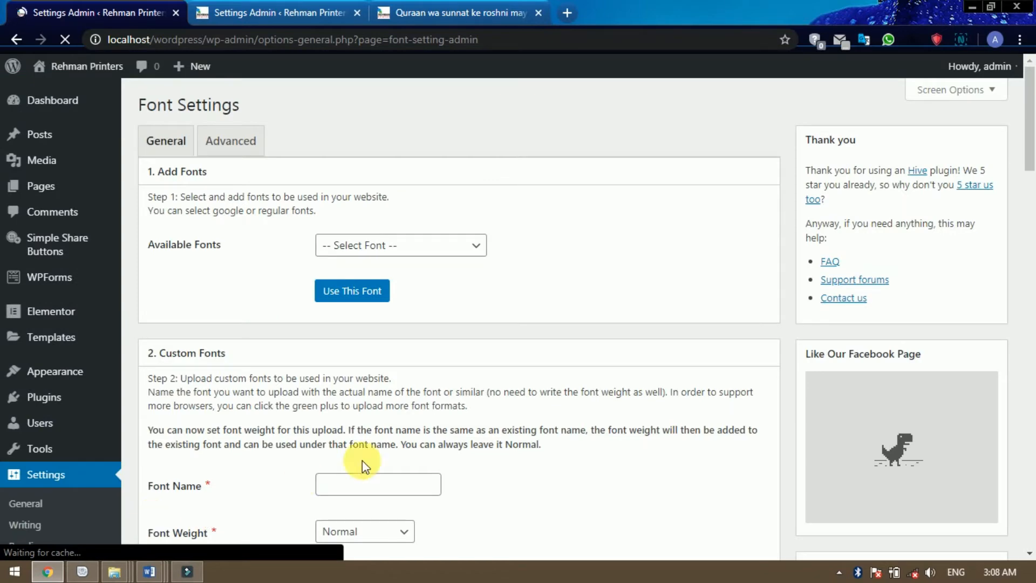
Try to upload Jameel Noori Nastaleeq.ttf as a custom font named nastalq, and review the resulting message.
scroll(362, 461, down, 4)
click(396, 258)
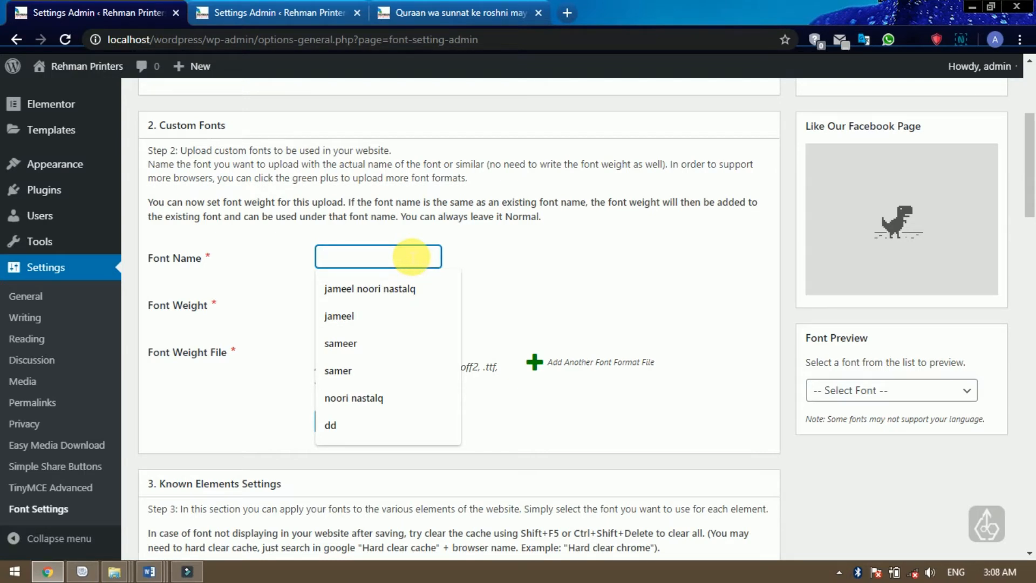
text(nastalq)
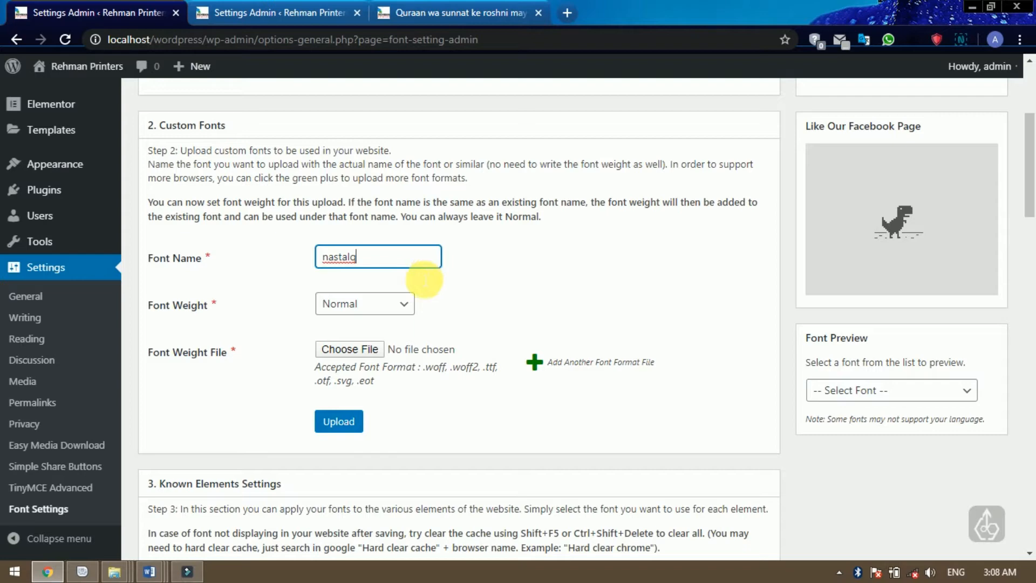
click(363, 356)
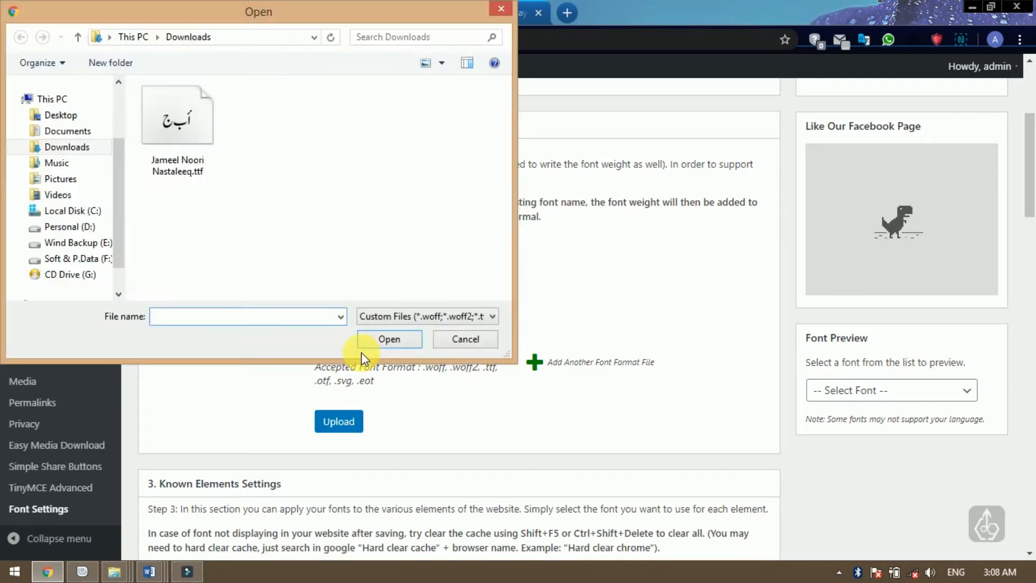
click(190, 137)
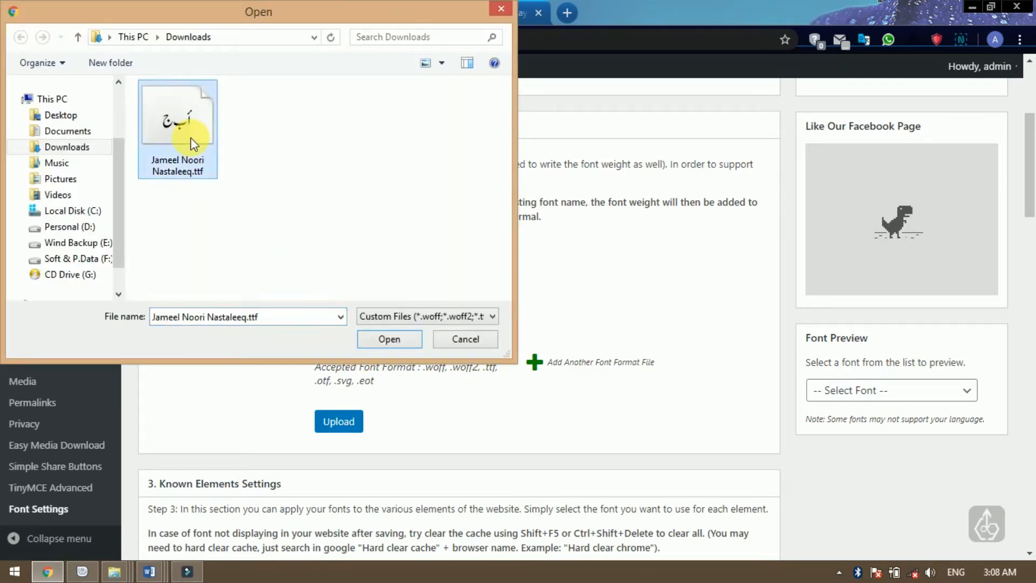
click(388, 338)
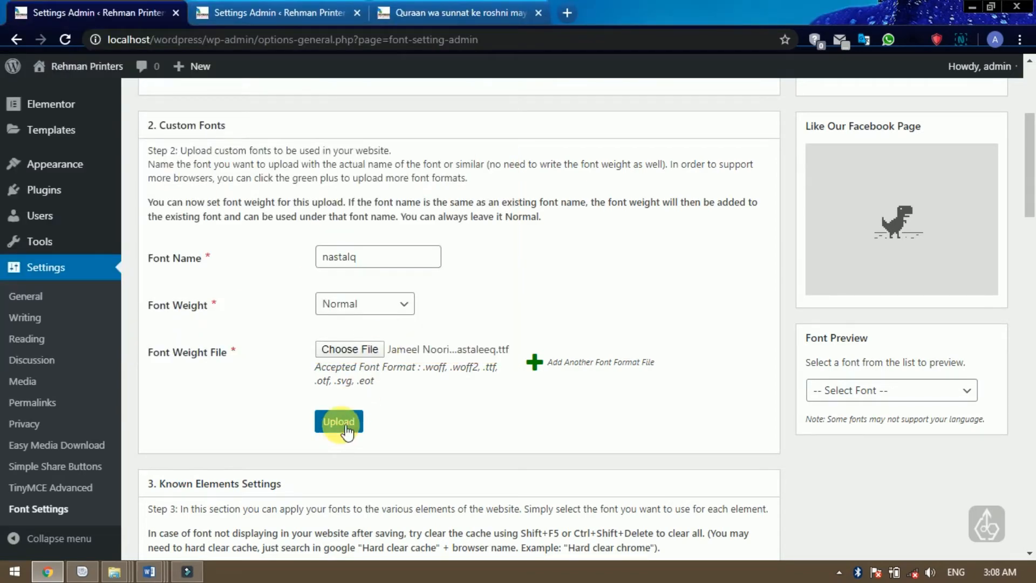
click(339, 426)
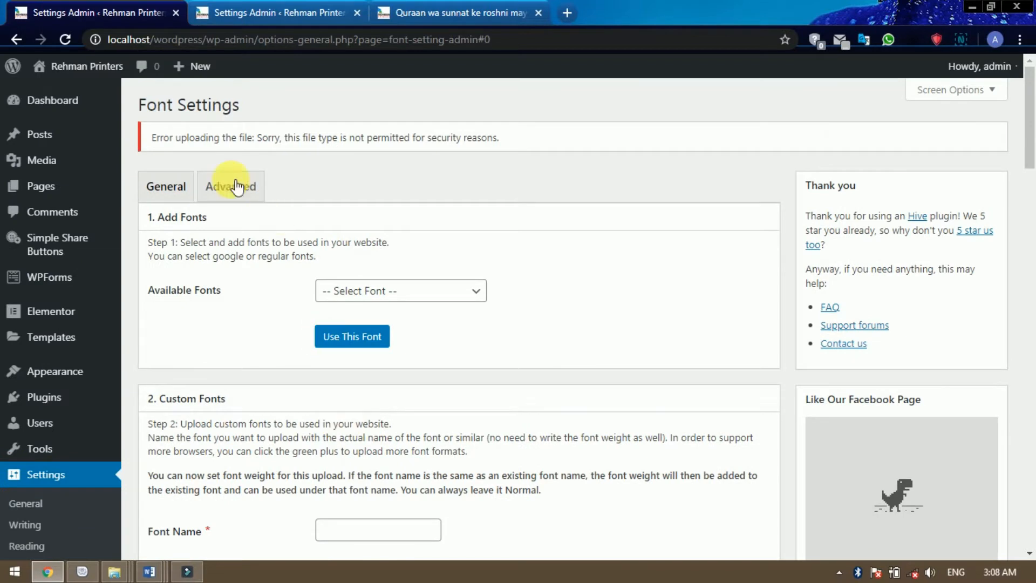
drag(156, 138, 546, 142)
click(545, 141)
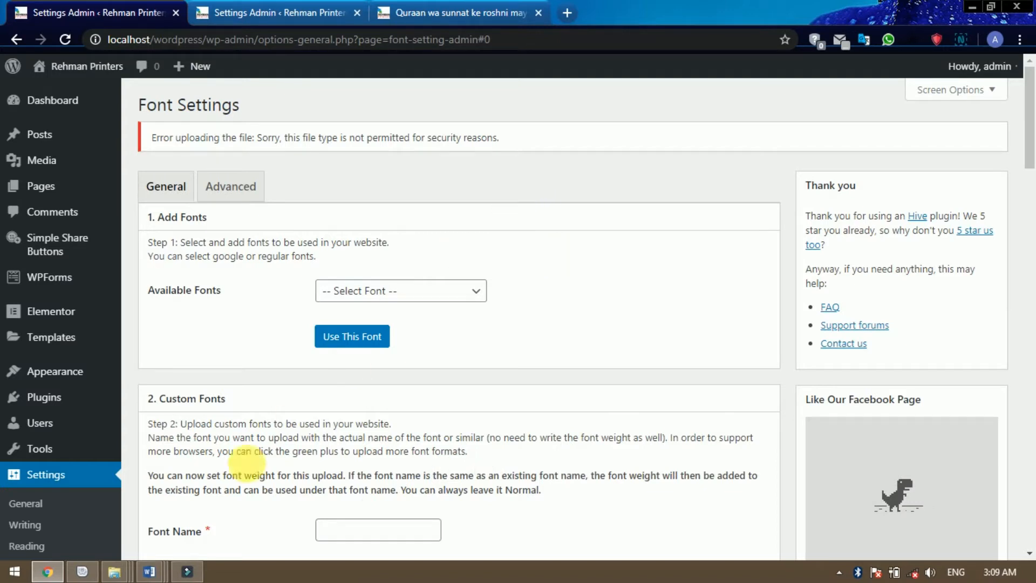
Switch to the Word document fonts upload miss.docx and select the line define( 'ALLOW_UNFILTERED_UPLOADS', true );.
click(153, 574)
click(280, 506)
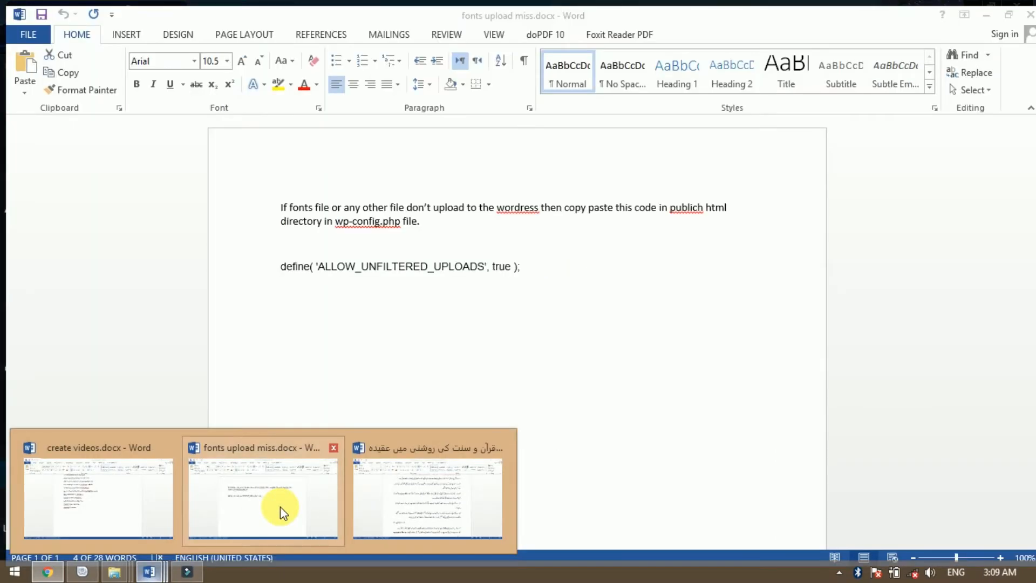
drag(274, 261, 300, 294)
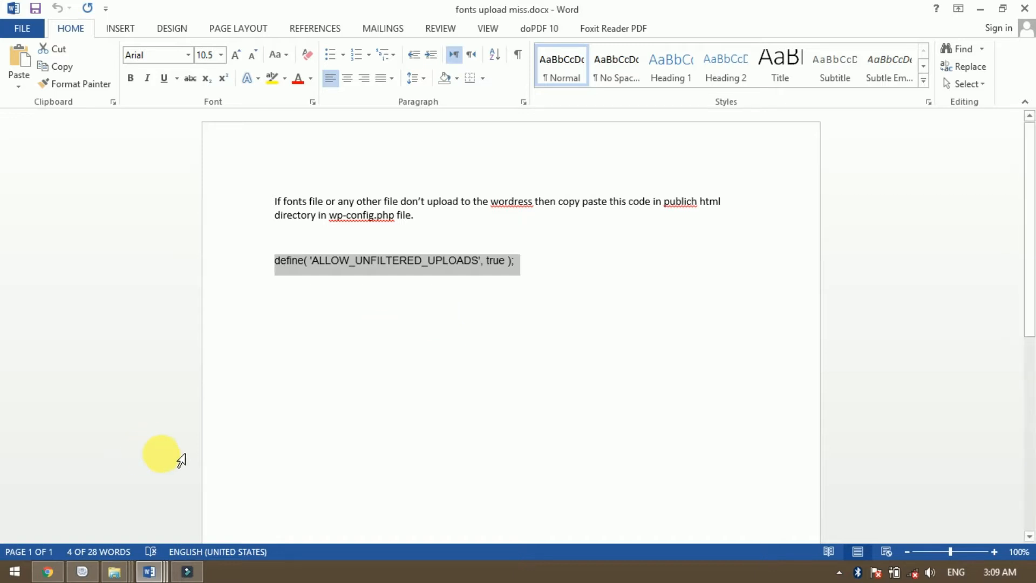
Switch back to WordPress in Chrome and open the Astra theme's functions.php in the Theme Editor.
click(48, 572)
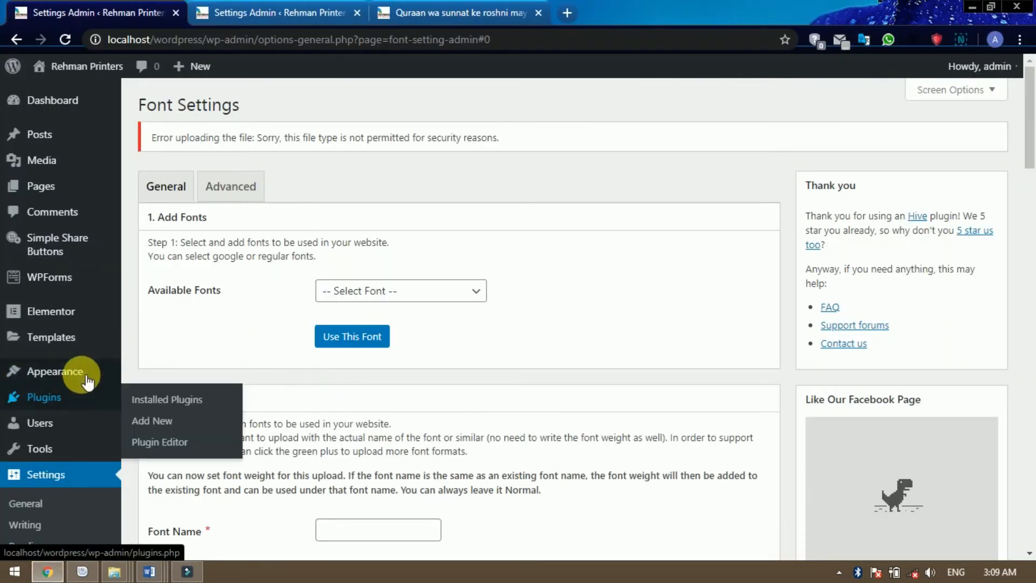
mouse_move(86, 378)
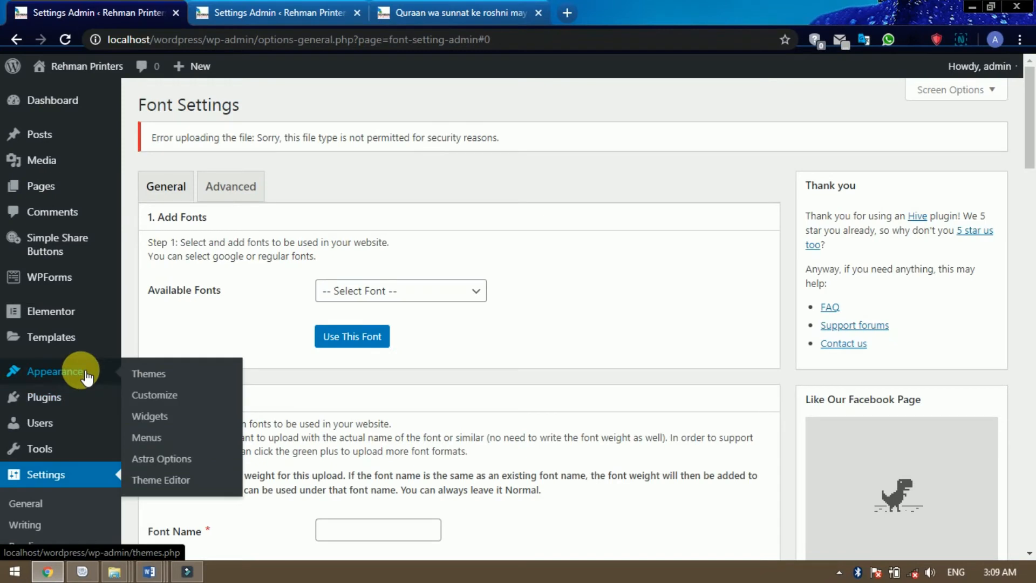
click(169, 487)
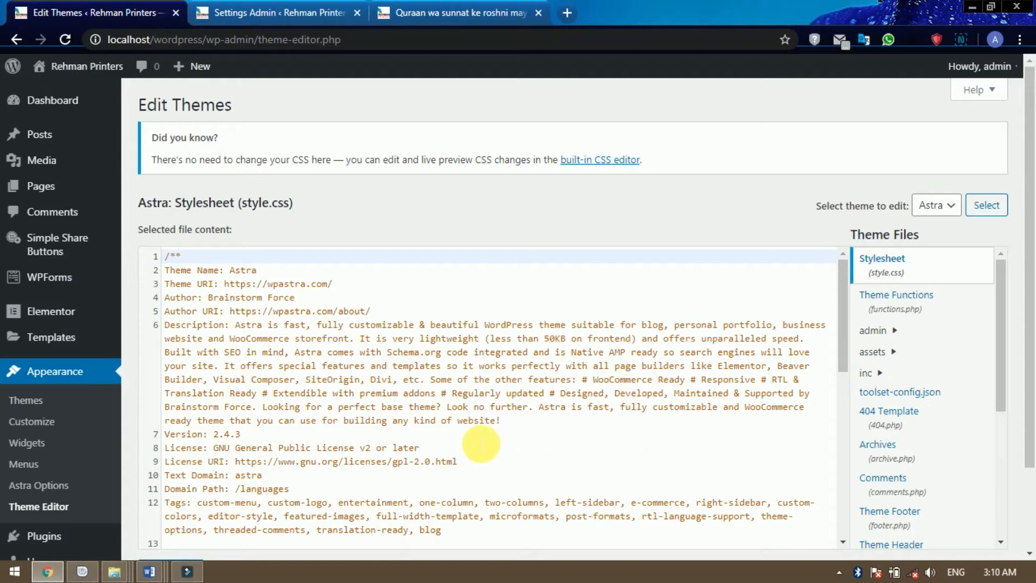
drag(458, 462, 329, 406)
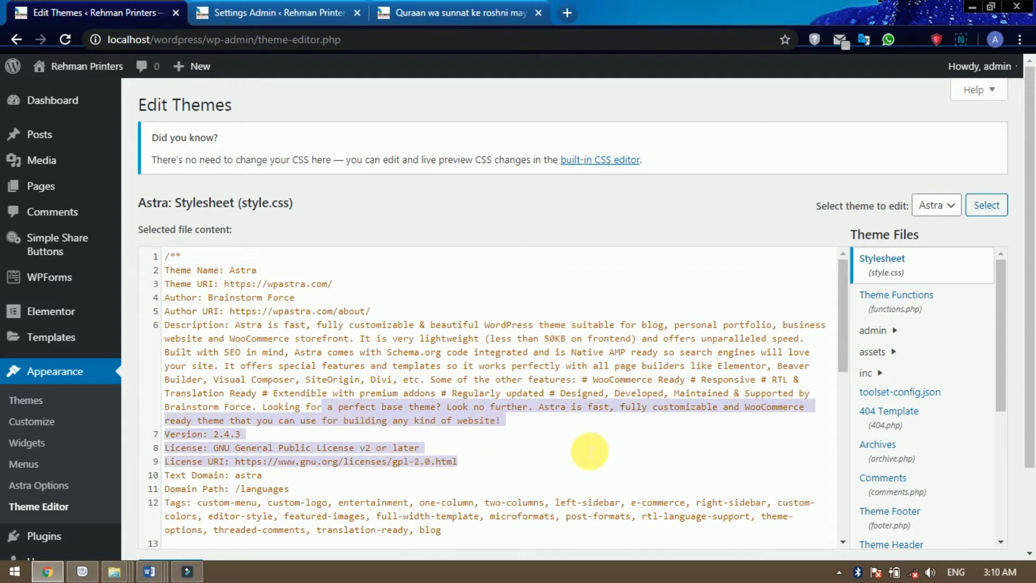
click(592, 453)
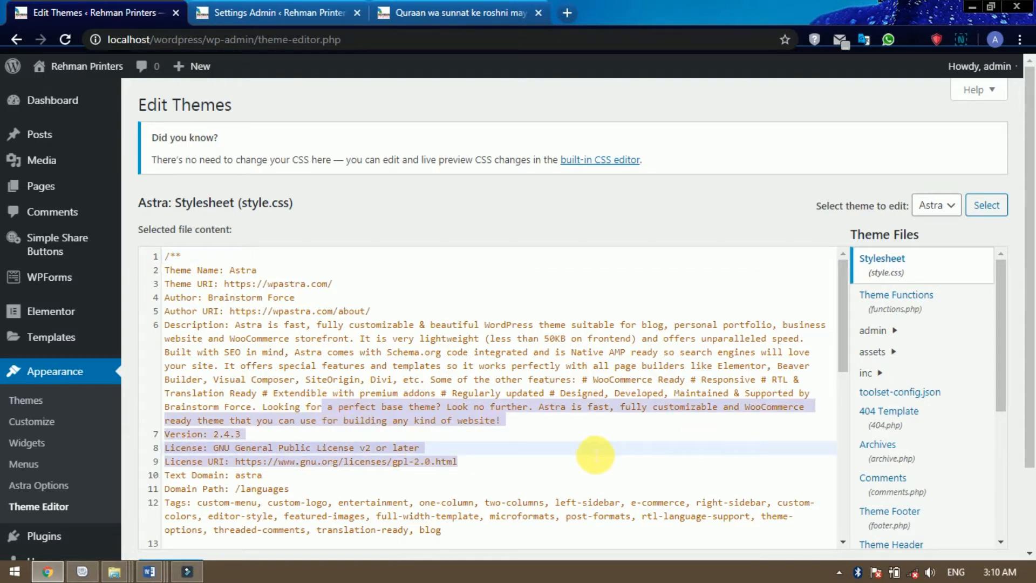
click(826, 353)
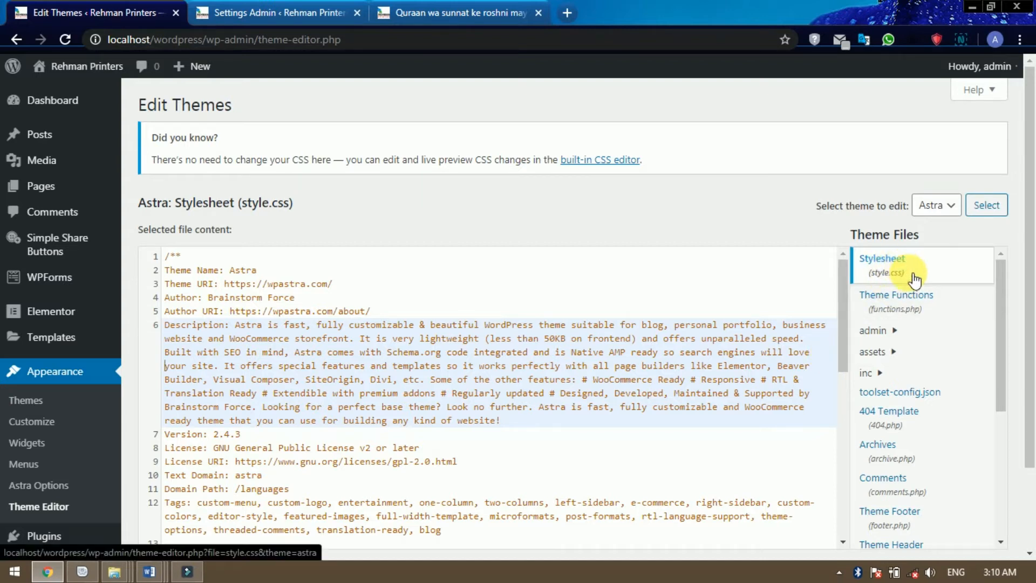
click(911, 306)
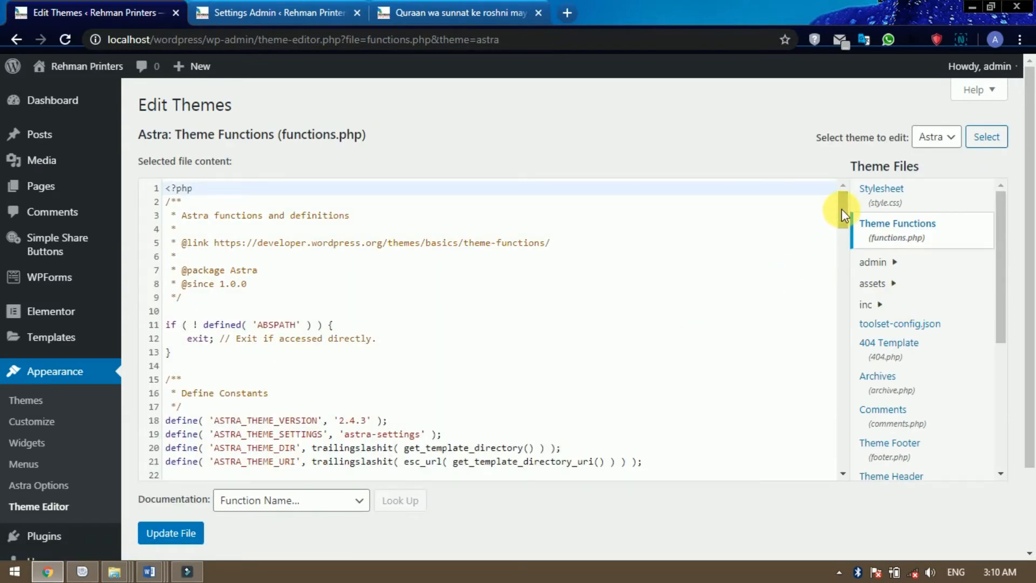
Add a new line at the end of functions.php, after the deprecated-functions.php require statement.
drag(843, 213, 836, 465)
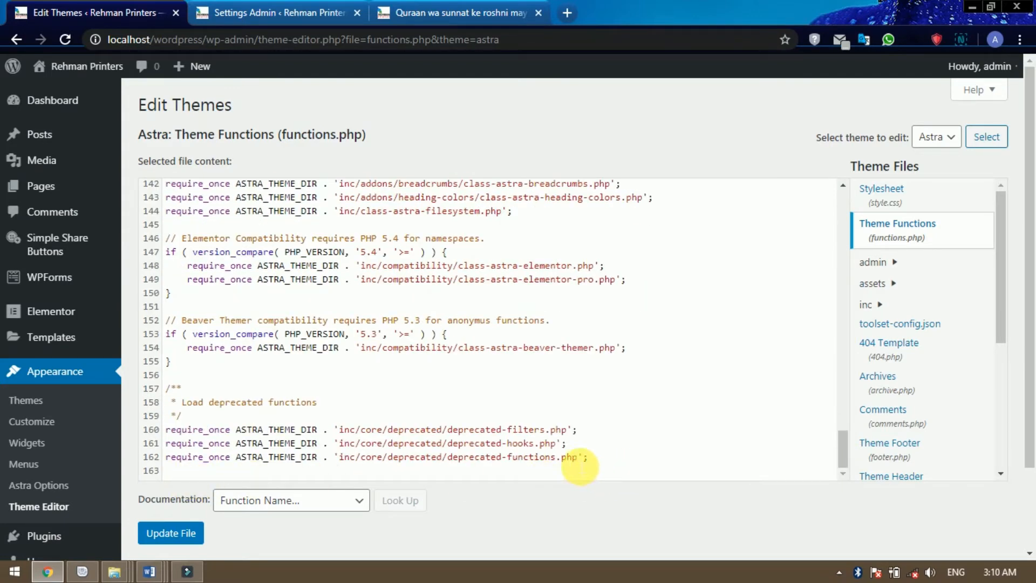
click(607, 462)
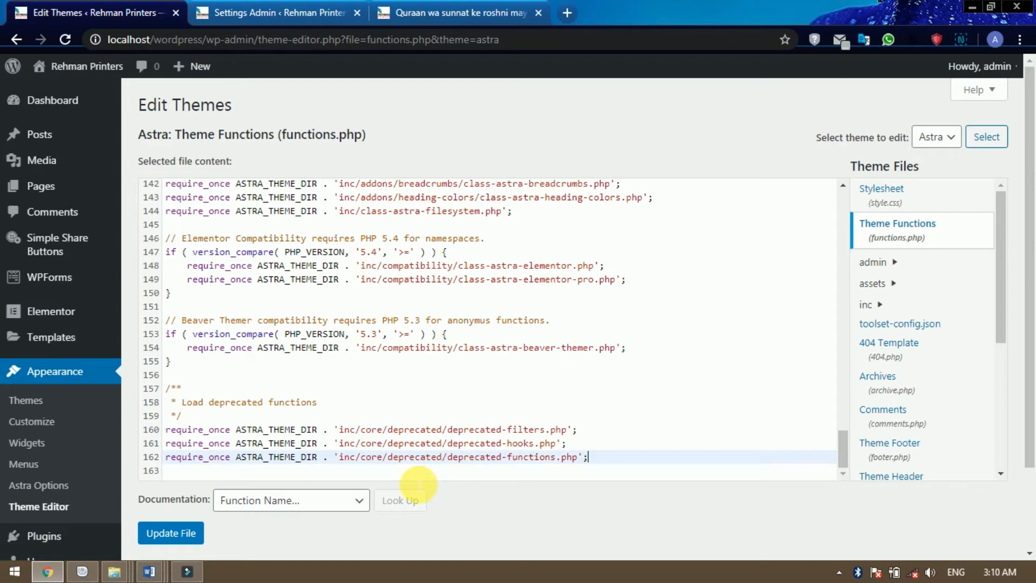
key(Return)
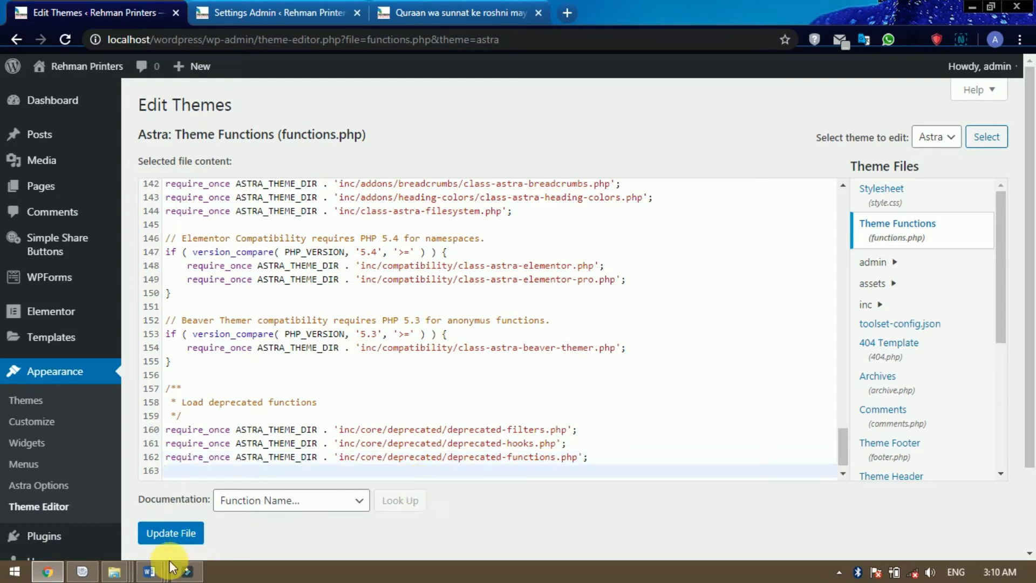
Copy define( 'ALLOW_UNFILTERED_UPLOADS', true ); from the Word document fonts upload miss.docx onto the last line of functions.php in Chrome and update the file.
click(151, 571)
click(275, 506)
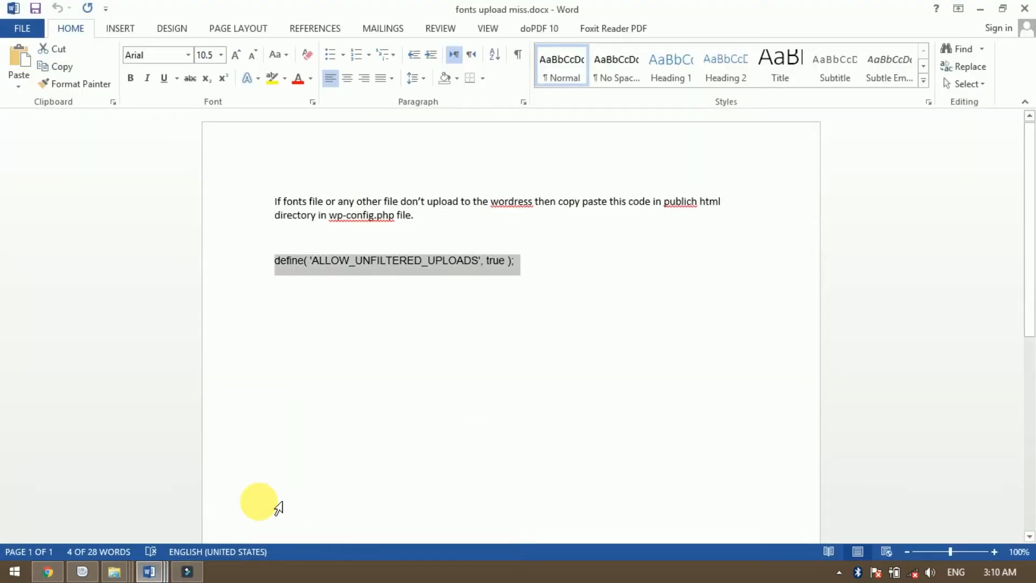
click(48, 571)
text(define( 'ALLOW_UNFILTERED_UPLOADS', true );)
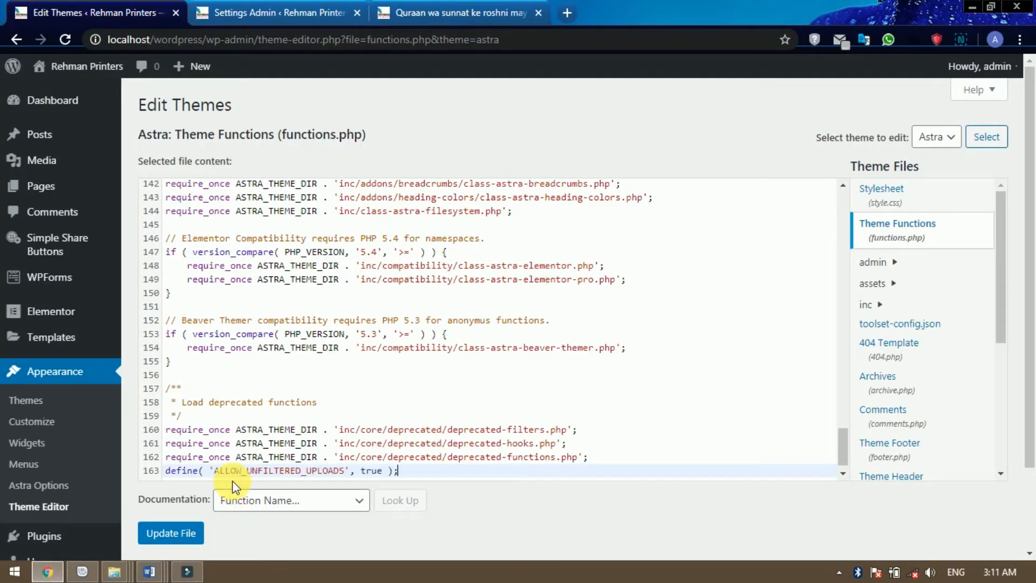
click(172, 533)
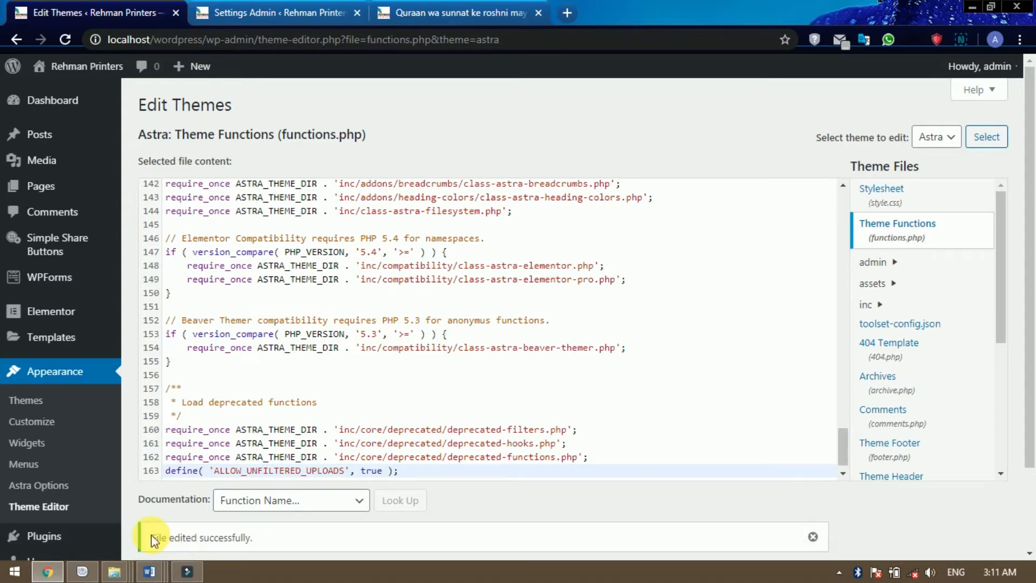
drag(152, 536, 259, 538)
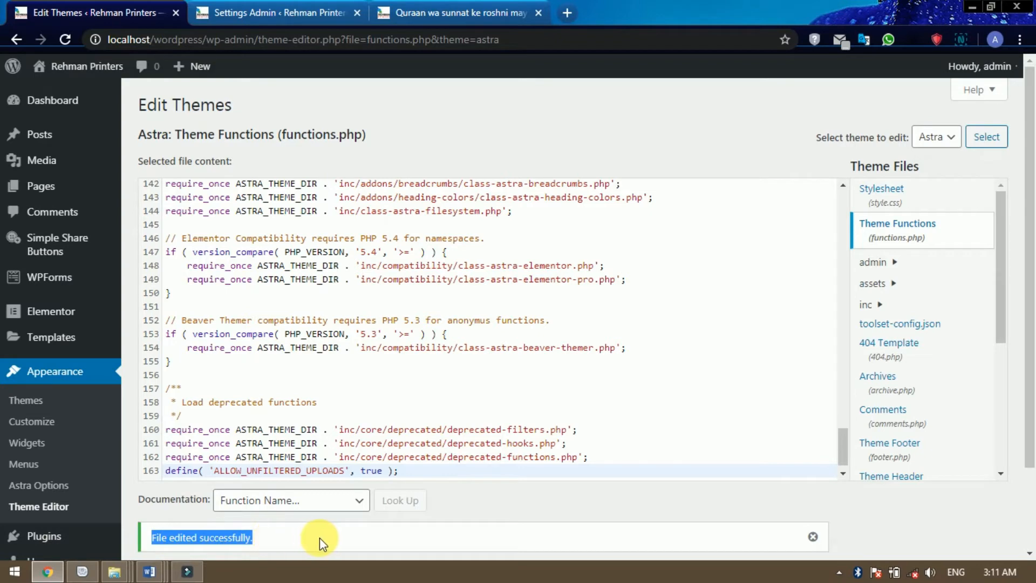
scroll(319, 537, down, 2)
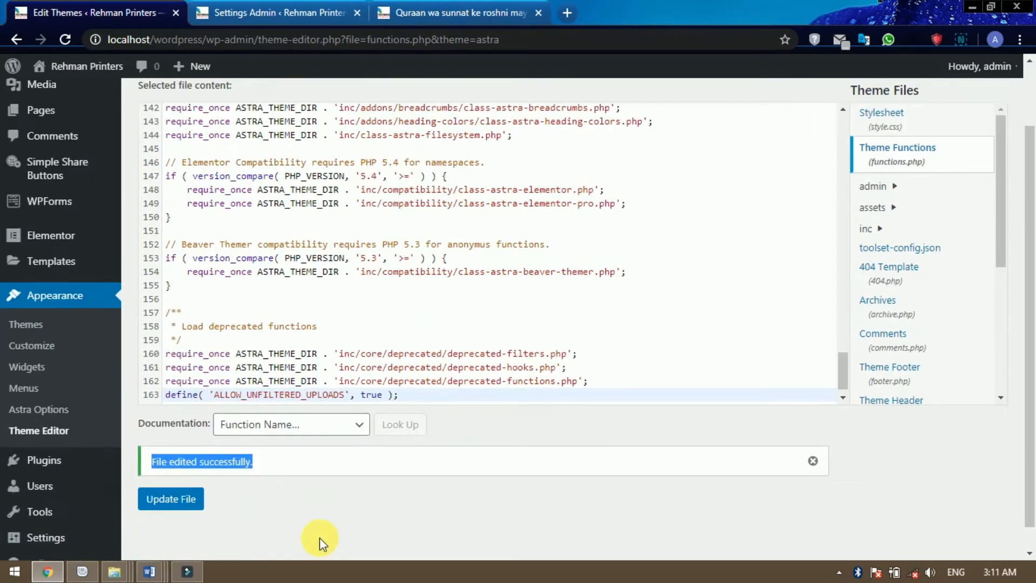
click(427, 398)
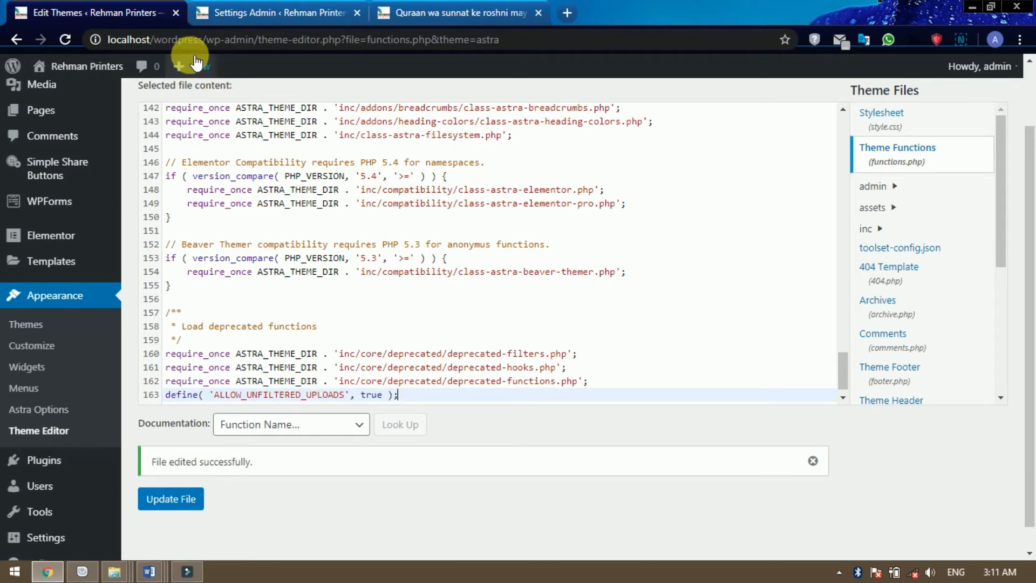
Check the site's localhost address, review where fonts upload miss.docx in Word says to put the code, and return to Chrome.
drag(108, 40, 198, 41)
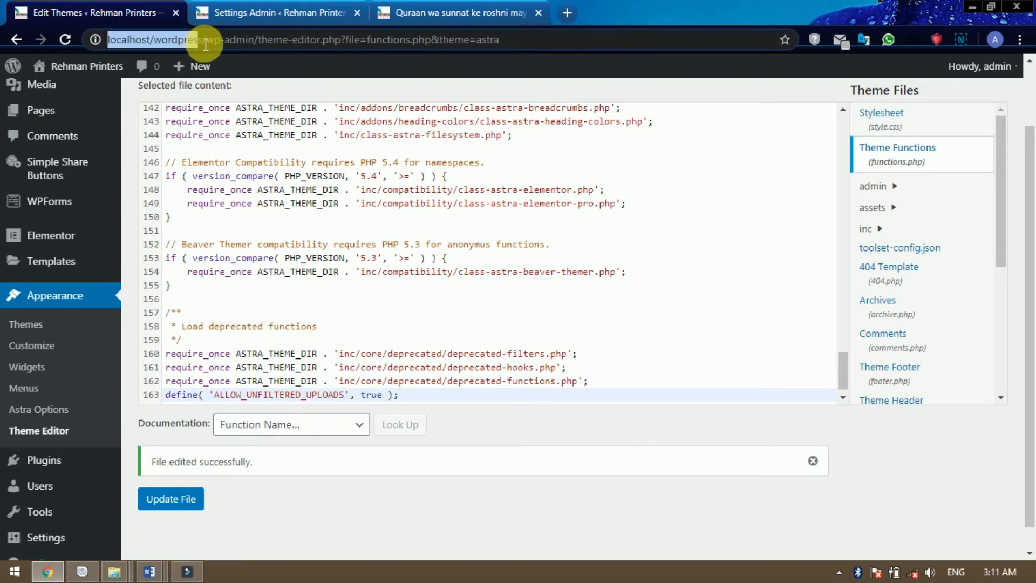
click(315, 396)
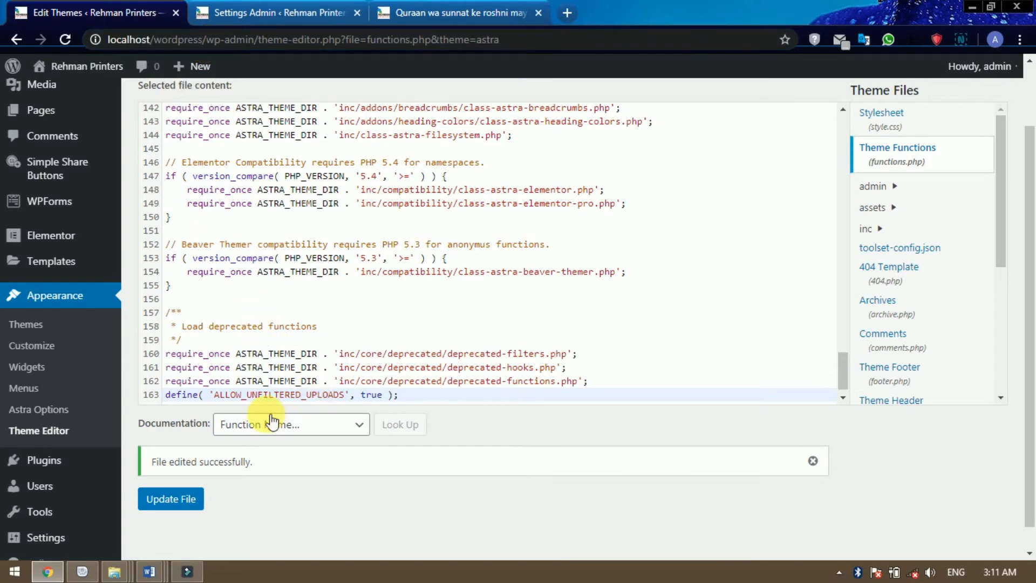
mouse_move(151, 567)
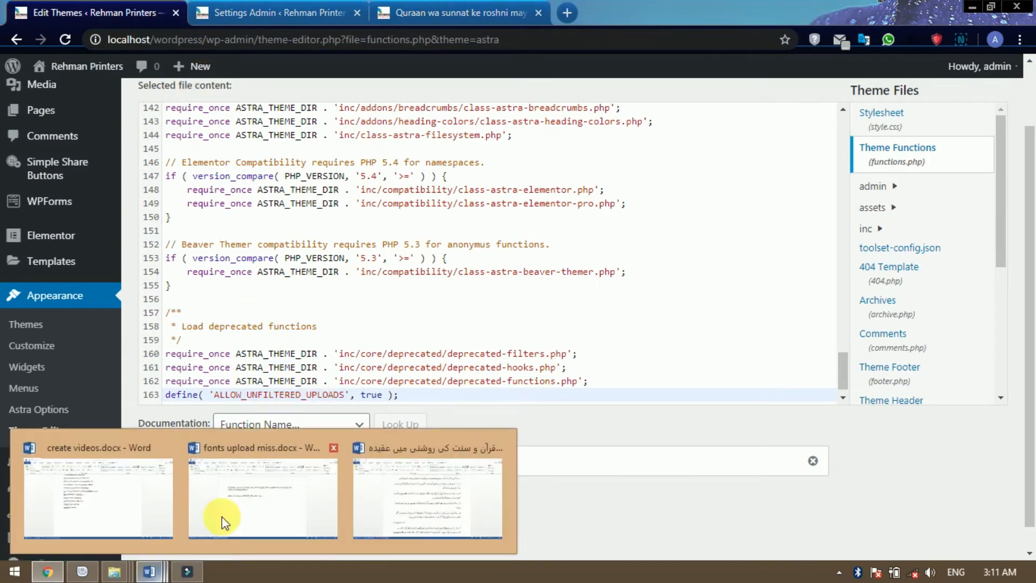
click(294, 477)
click(370, 338)
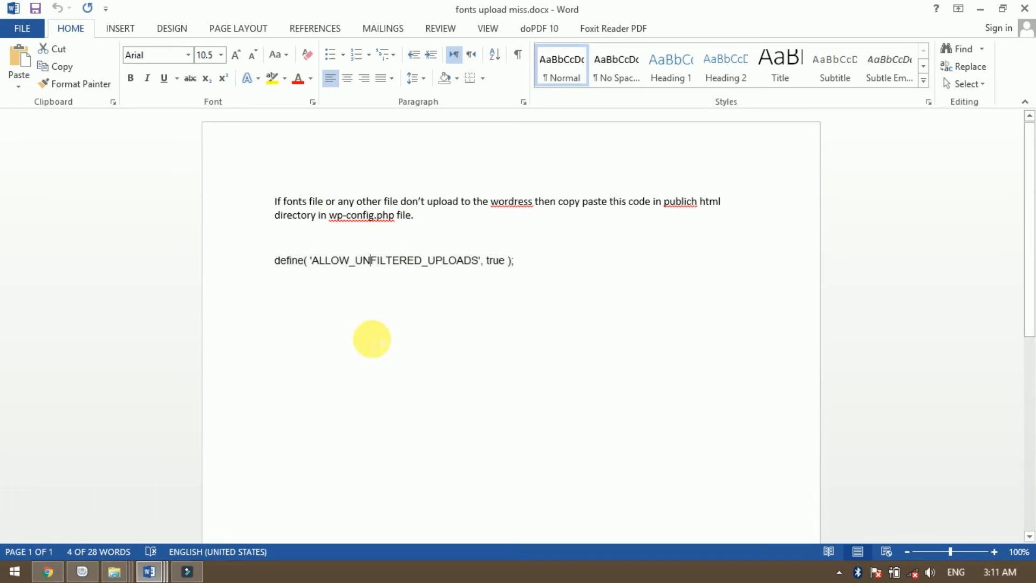
drag(276, 202, 354, 201)
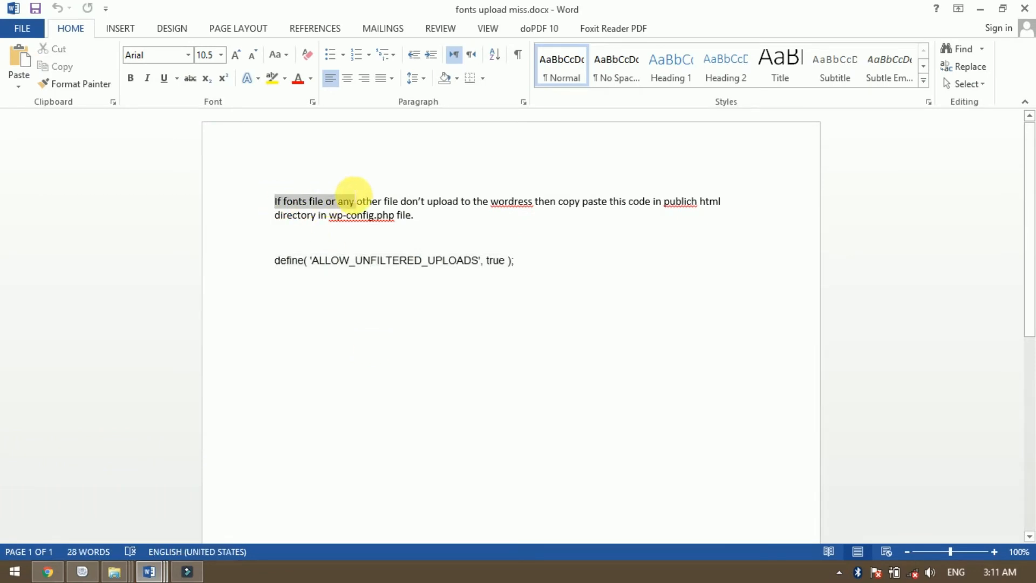
click(583, 202)
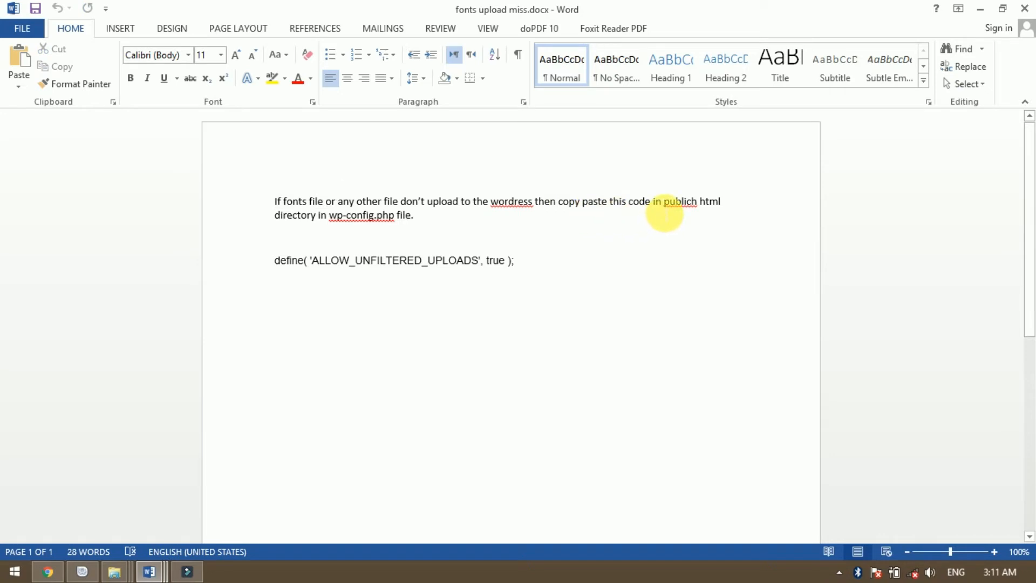
drag(665, 208, 723, 204)
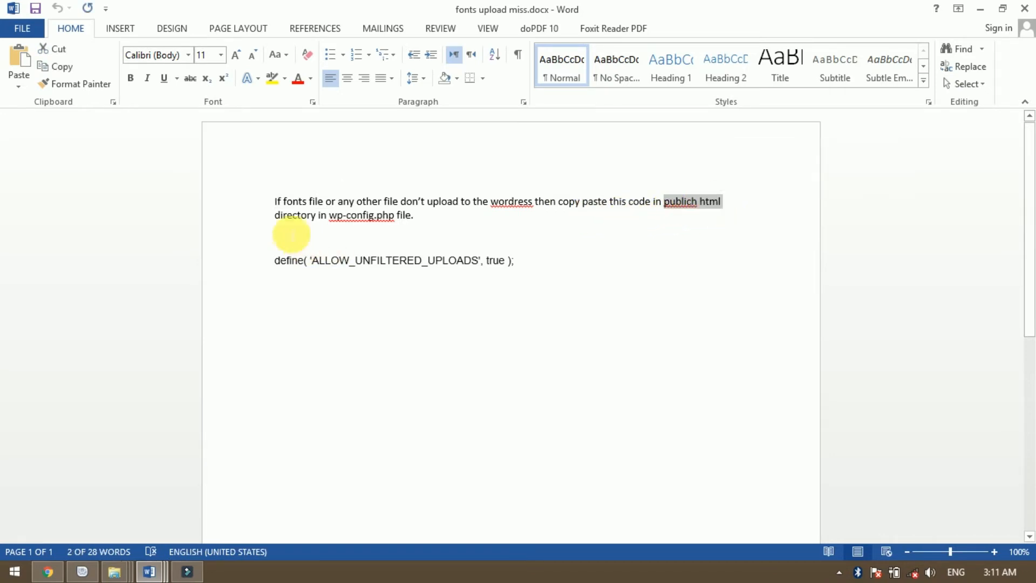
drag(278, 221, 387, 218)
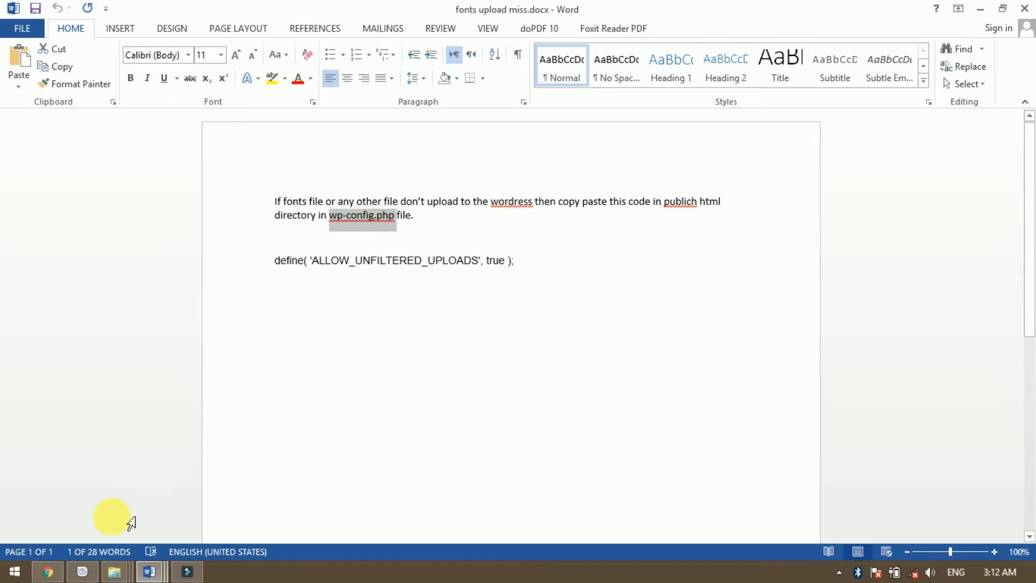
click(48, 571)
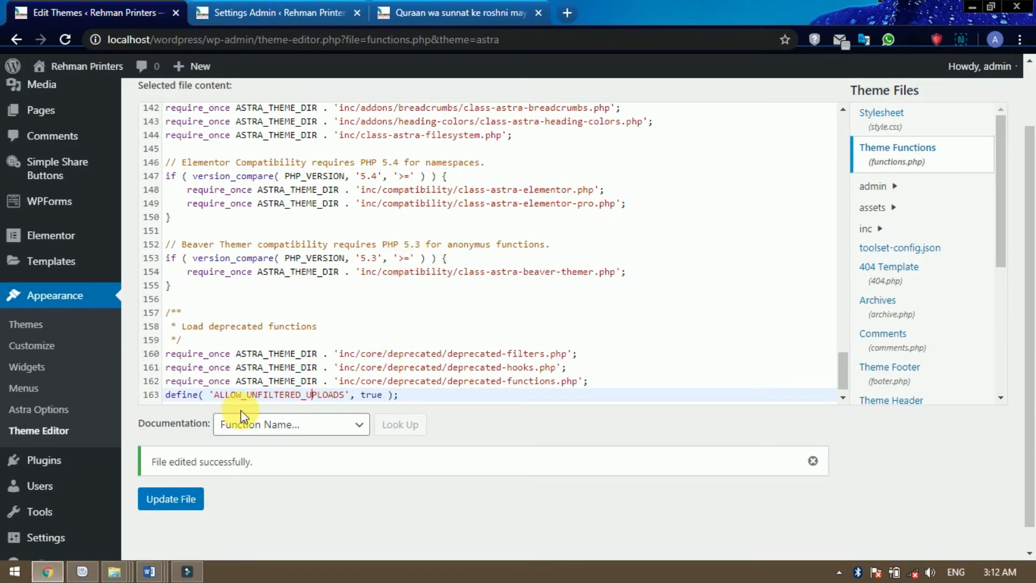
Switch to fonts upload miss.docx in Word, highlight the define line to review it, and return to the Theme Editor in Chrome.
mouse_move(149, 567)
click(246, 488)
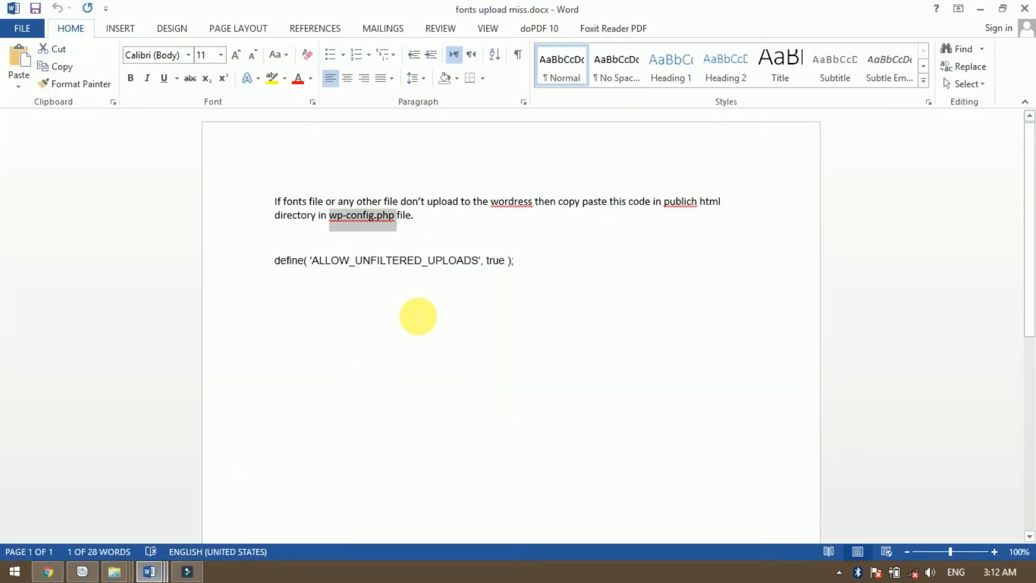
click(426, 219)
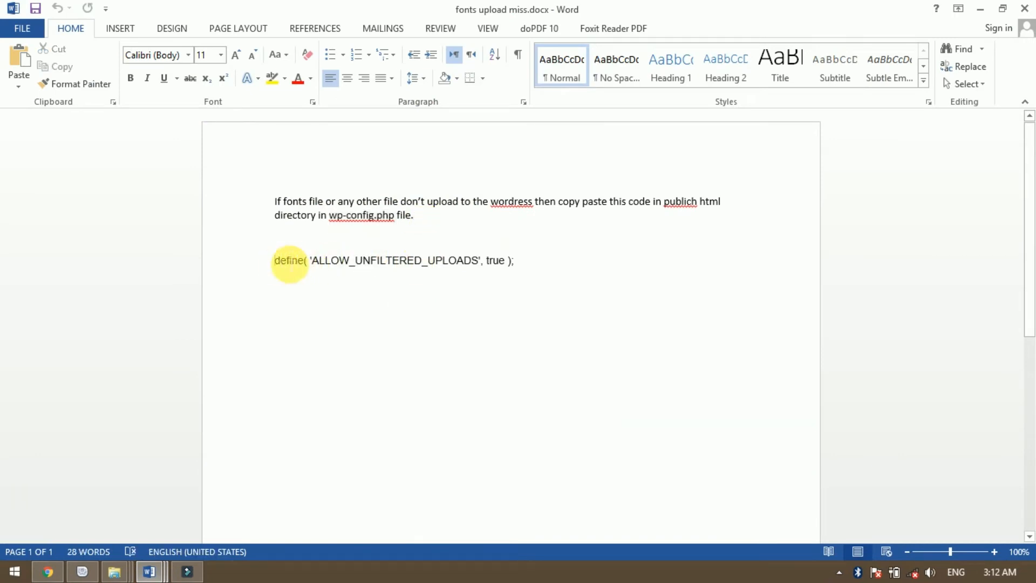
drag(290, 263, 521, 262)
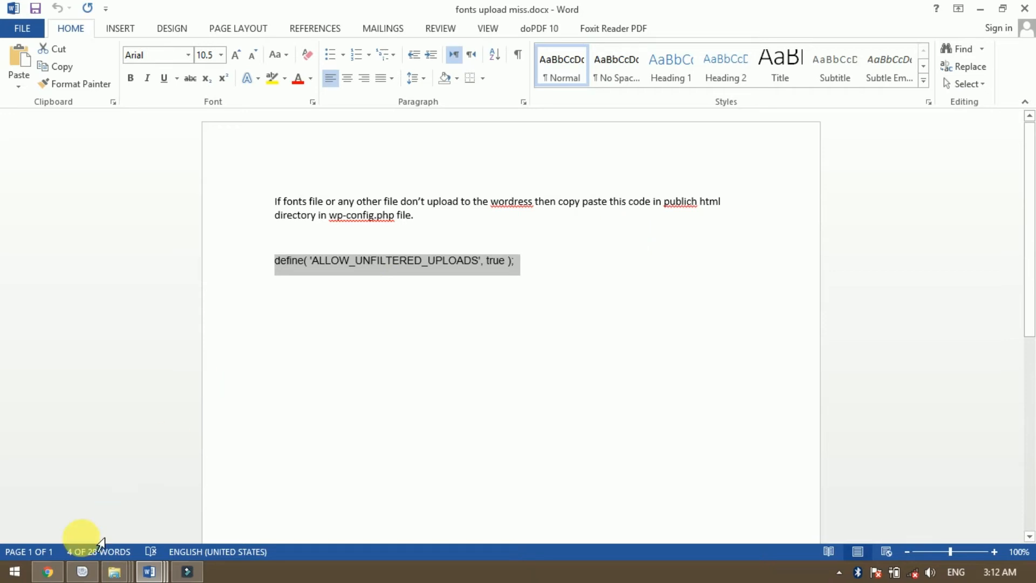
click(48, 571)
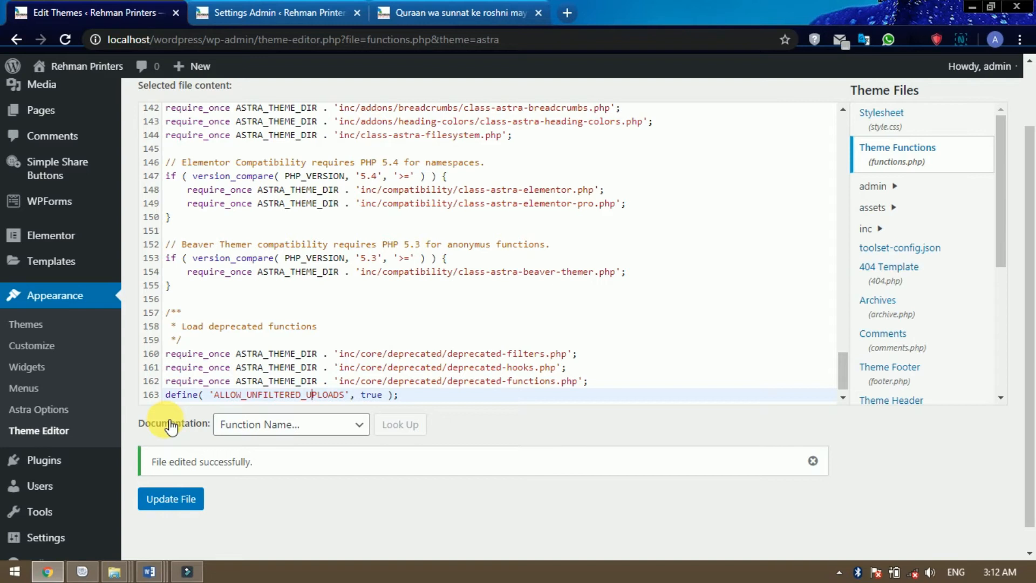
Open Font Settings, upload Jameel Noori Nastaleeq.ttf from Downloads as a custom font named nataleeq, and review the upload message.
scroll(170, 426, down, 1)
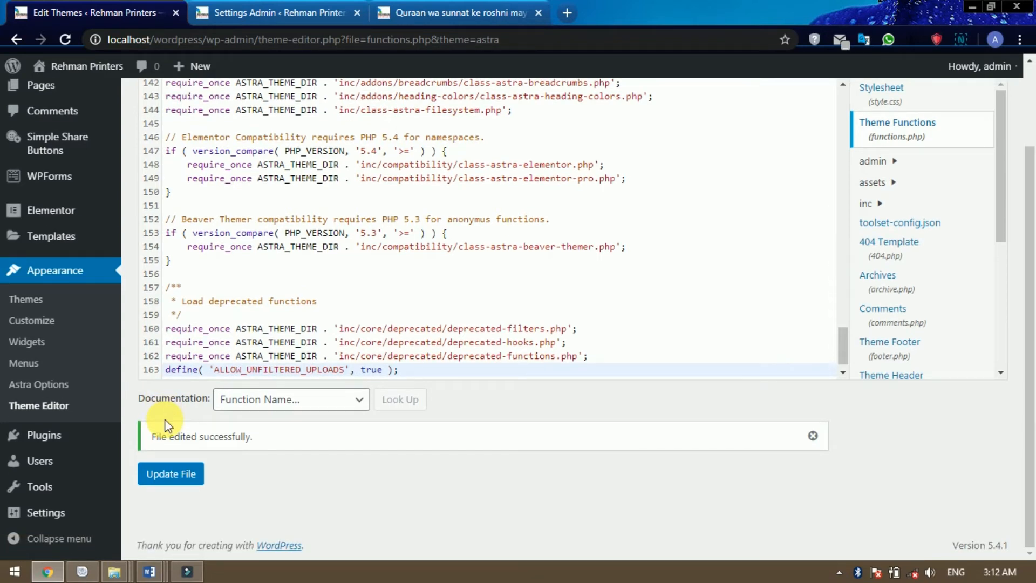
mouse_move(71, 519)
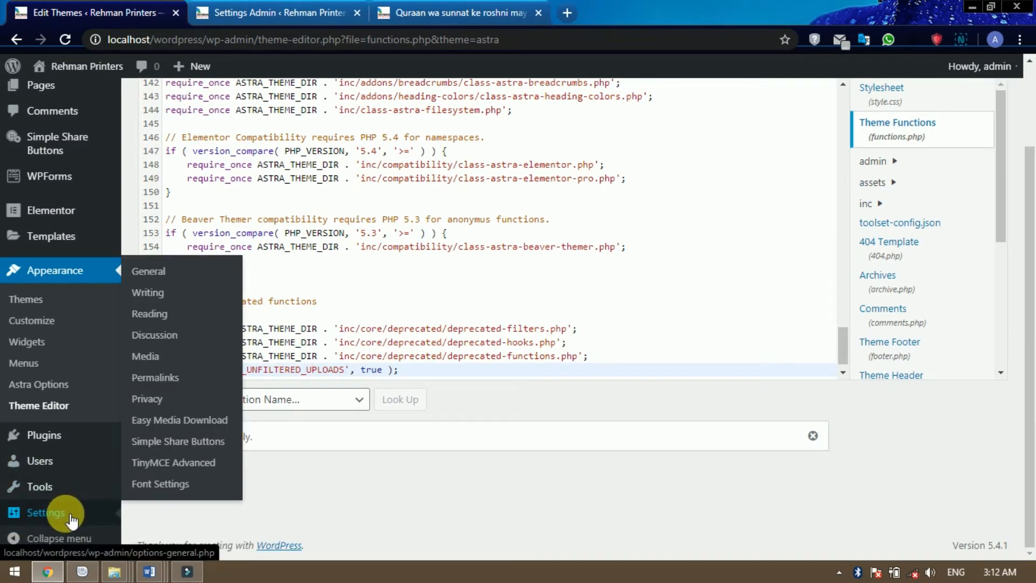
click(163, 483)
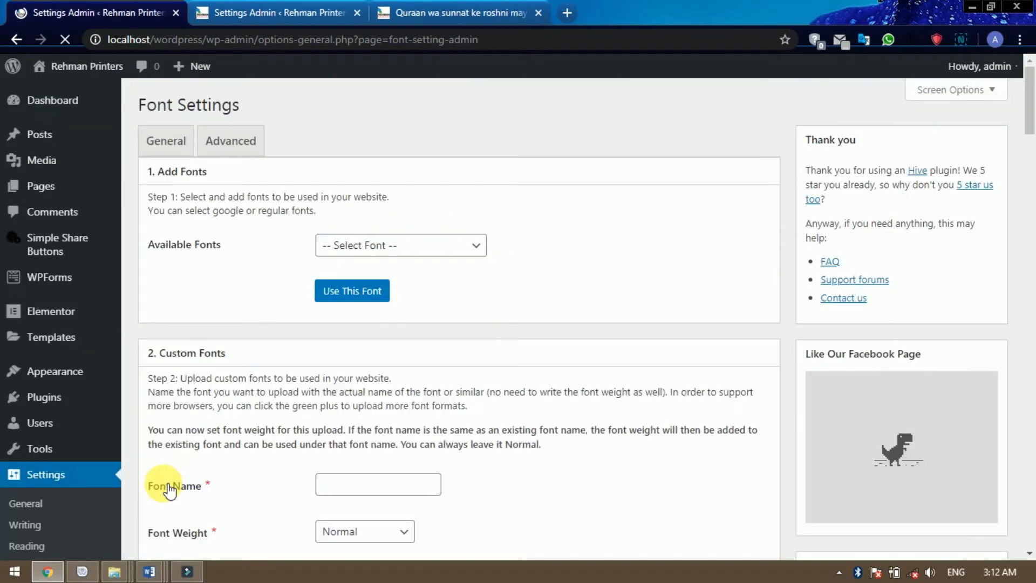
scroll(331, 392, down, 4)
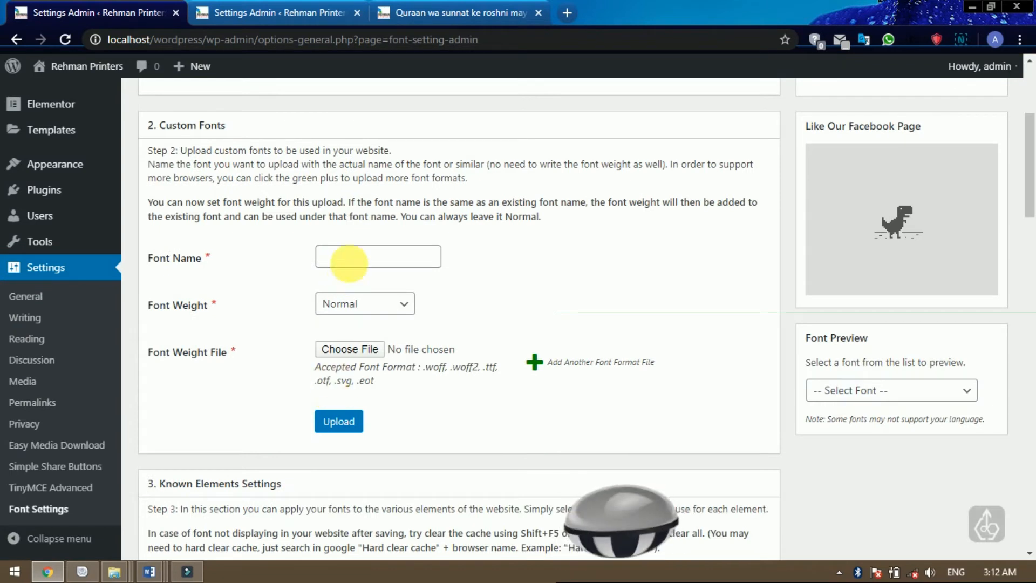
click(348, 258)
text(nataleeq)
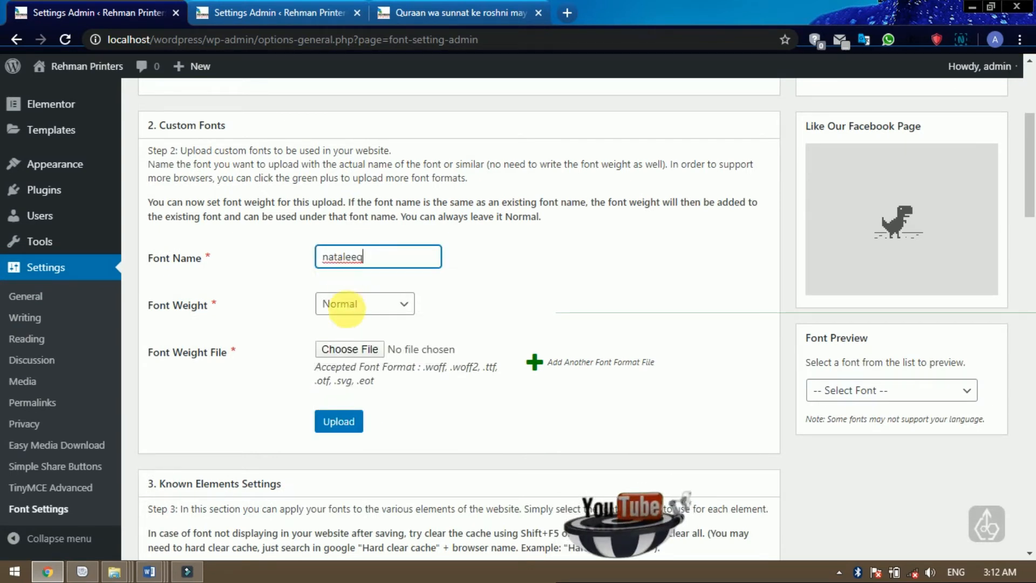
click(351, 348)
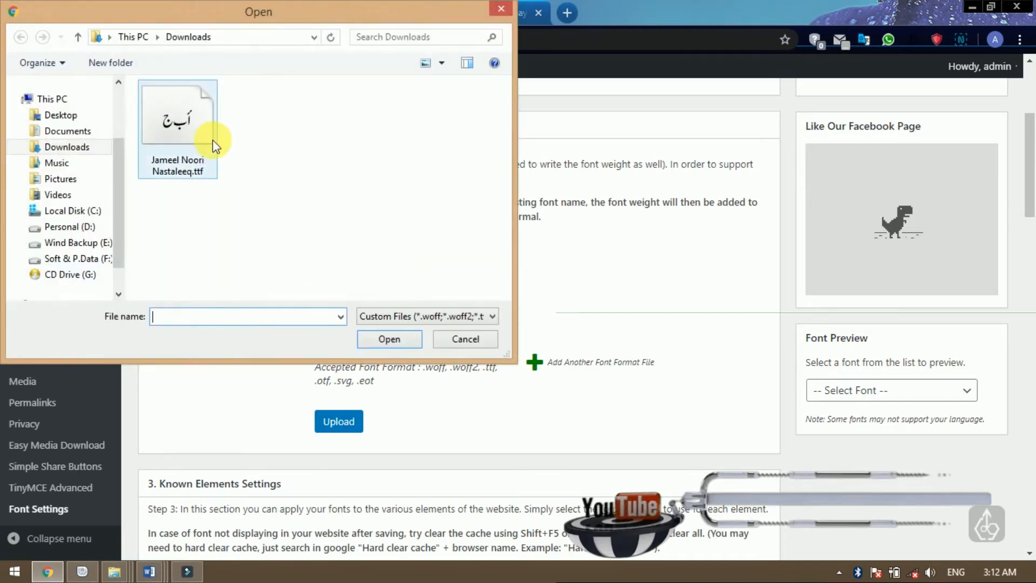
click(211, 143)
click(382, 340)
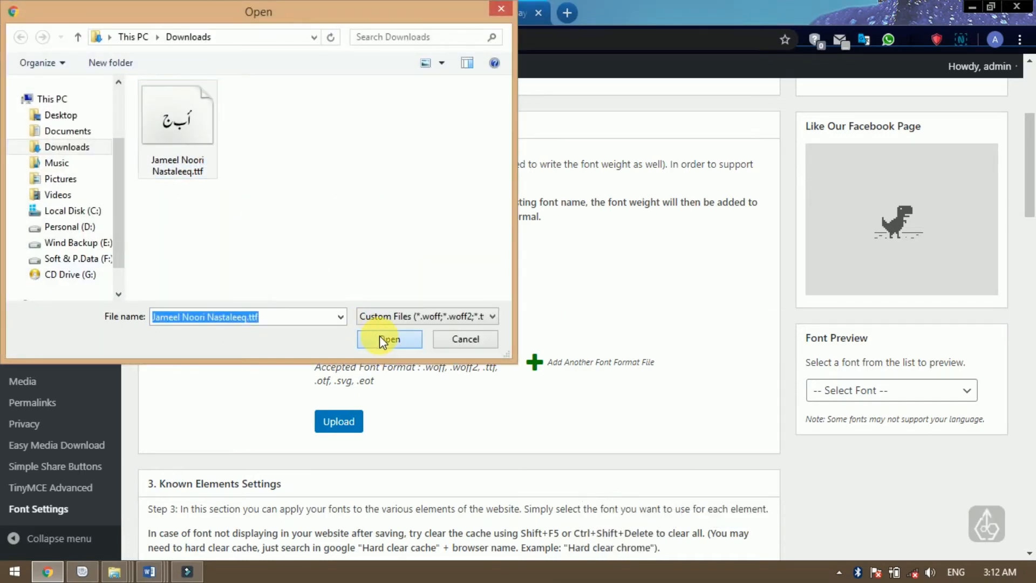
click(347, 426)
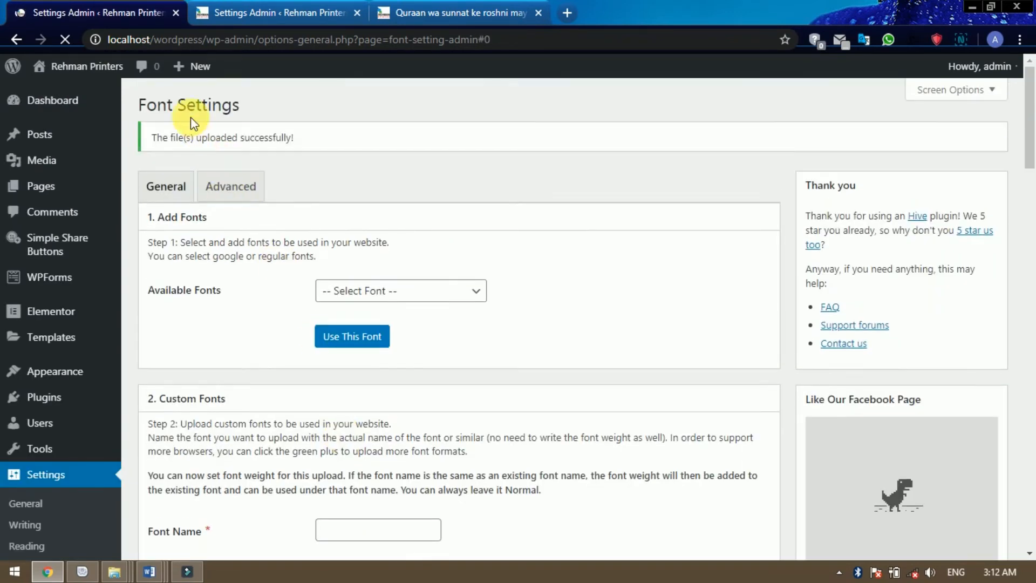
drag(268, 141, 301, 138)
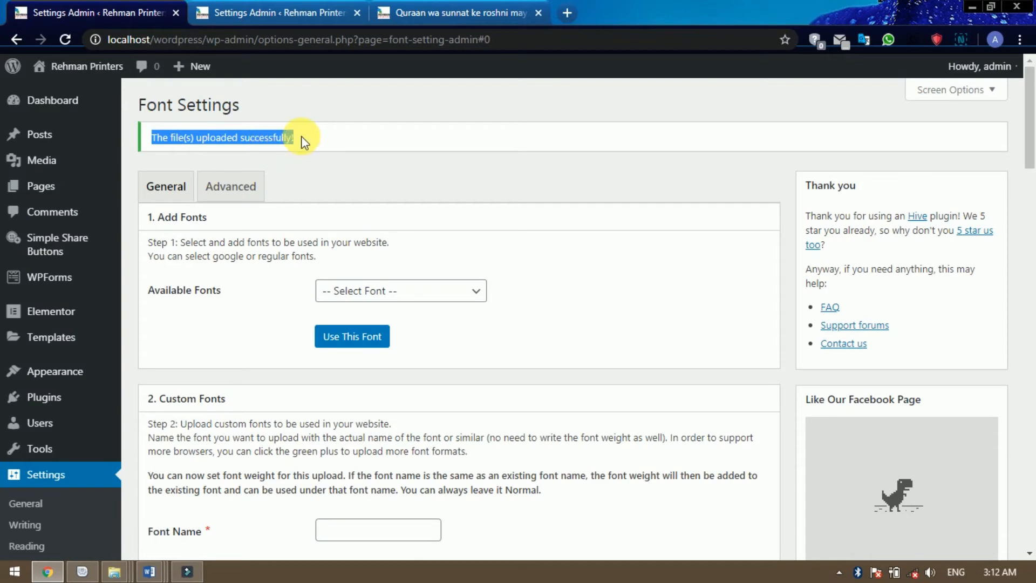
click(381, 149)
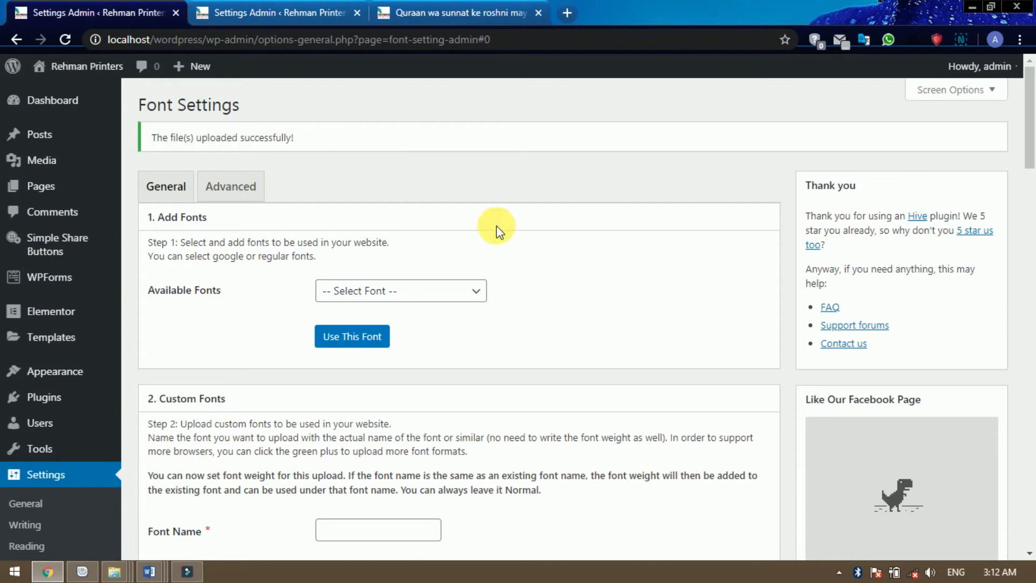
Examine the Known Elements Settings, including the font choices for <body> and the entries for headings, paragraphs, lists and links.
scroll(593, 314, down, 4)
scroll(593, 316, down, 2)
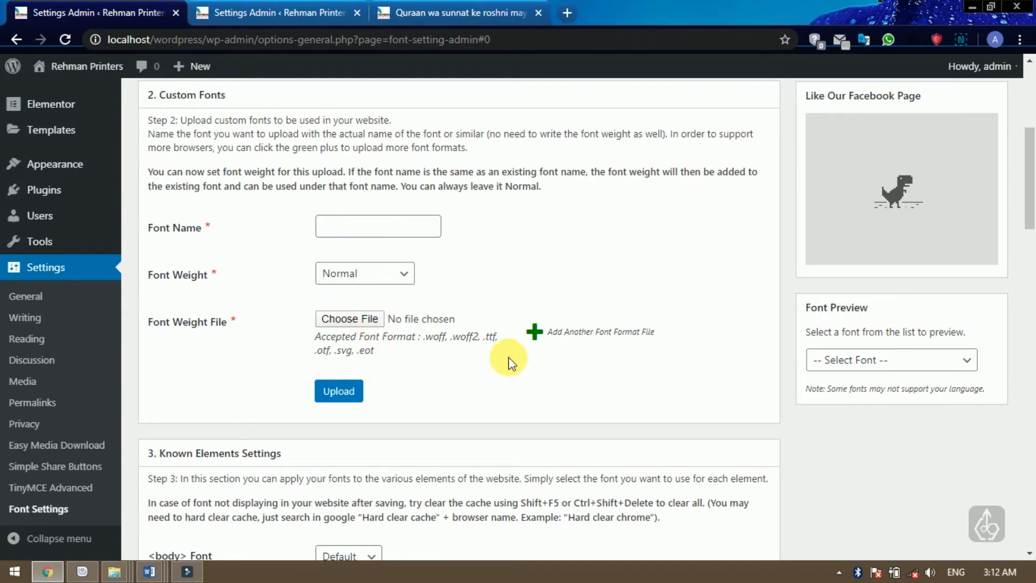
scroll(510, 359, down, 3)
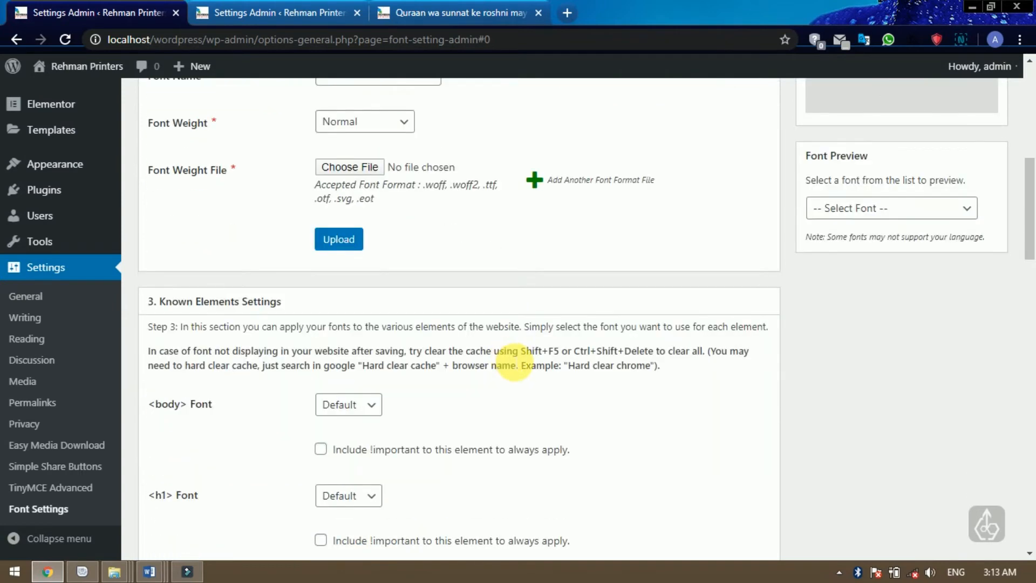
scroll(512, 363, down, 3)
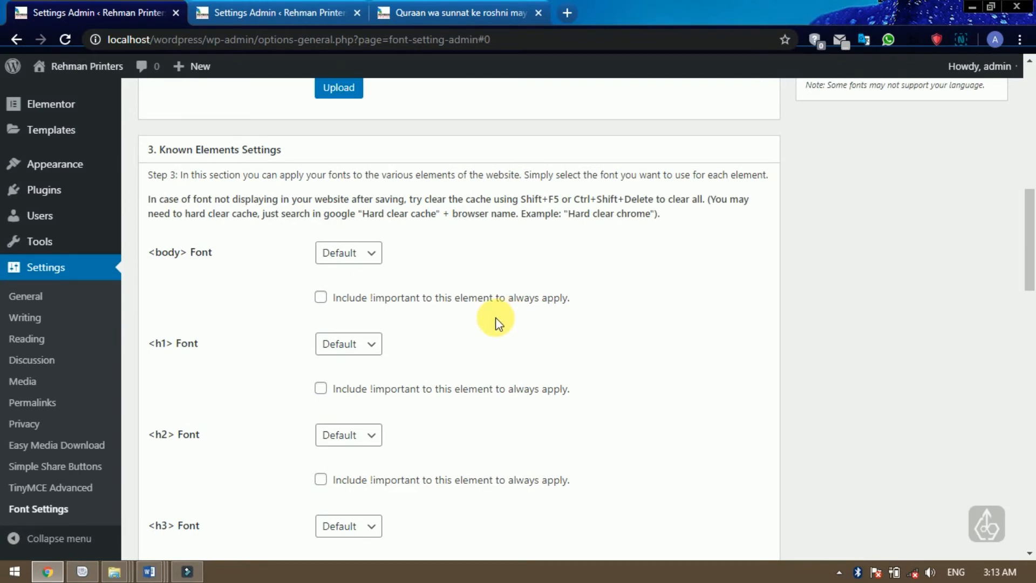
click(373, 252)
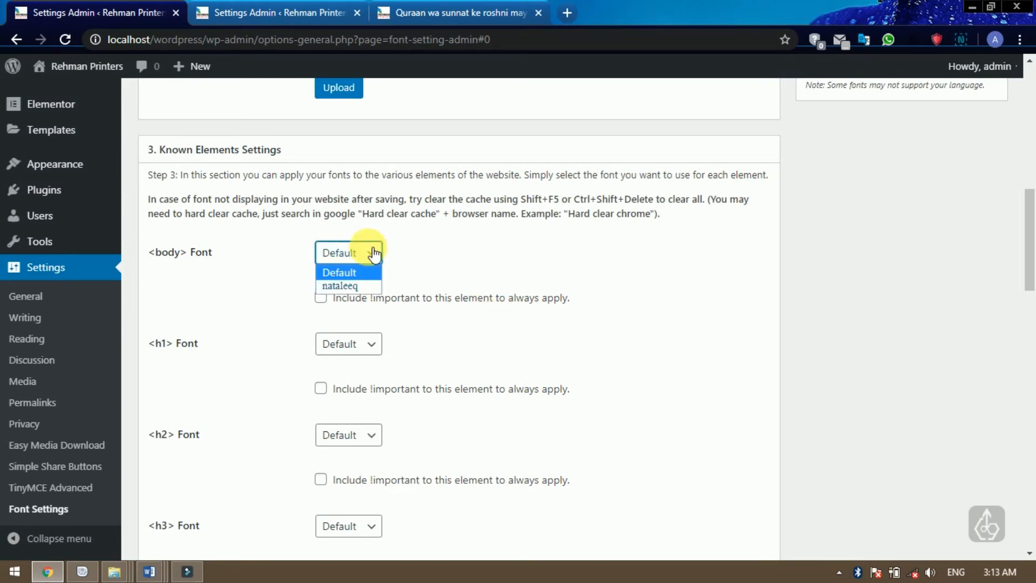
click(474, 269)
scroll(162, 289, down, 5)
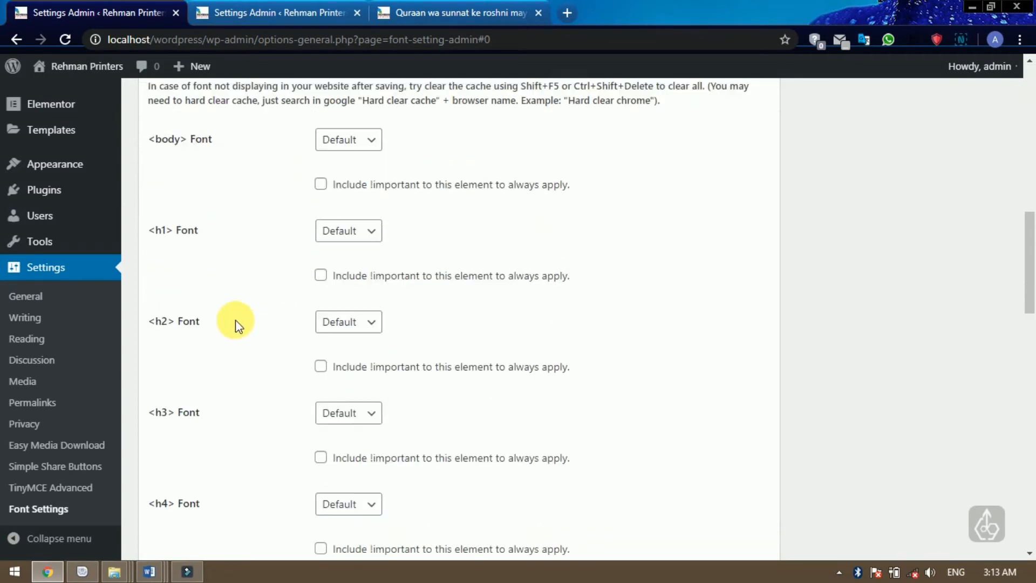
scroll(365, 356, down, 10)
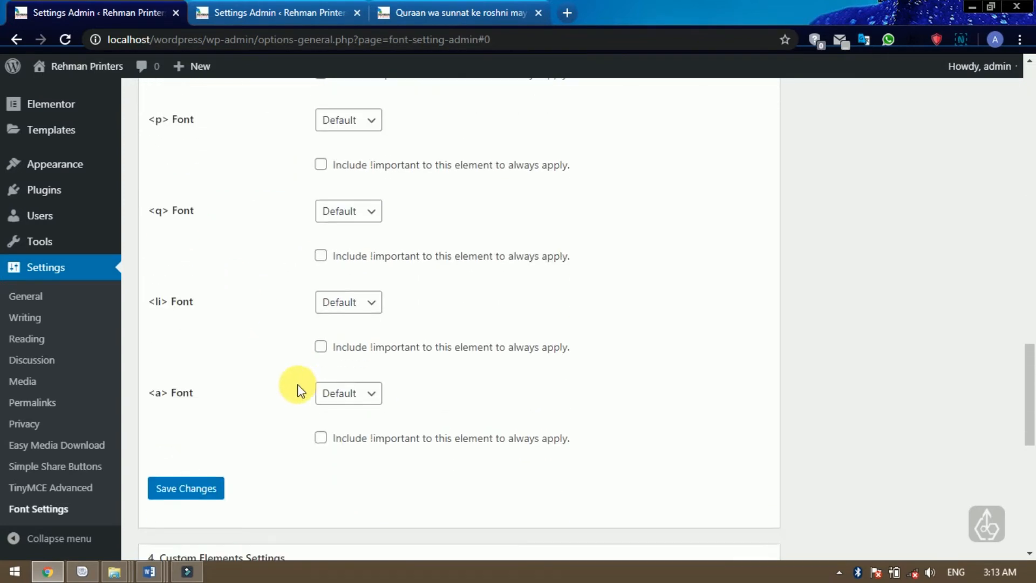
Review the Custom Elements Settings and select the nataleeq font under Manage Fonts to view its source and URL.
scroll(450, 194, down, 3)
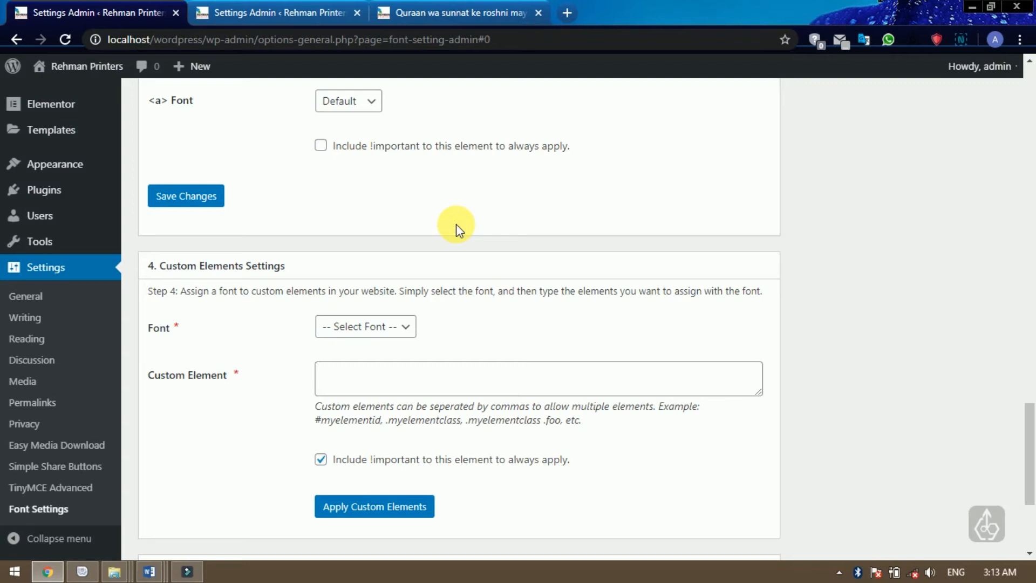
scroll(520, 228, down, 4)
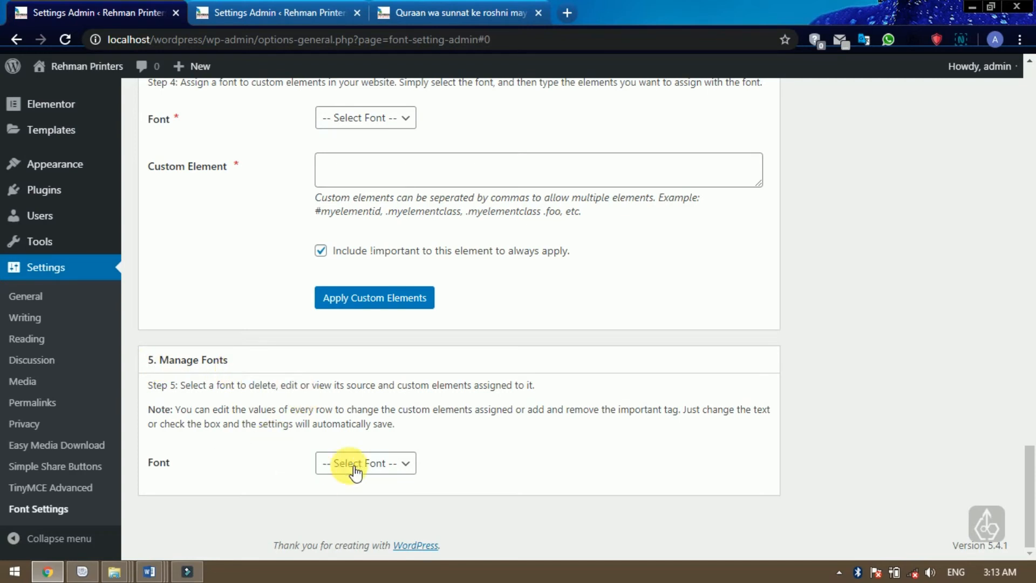
click(404, 469)
click(340, 497)
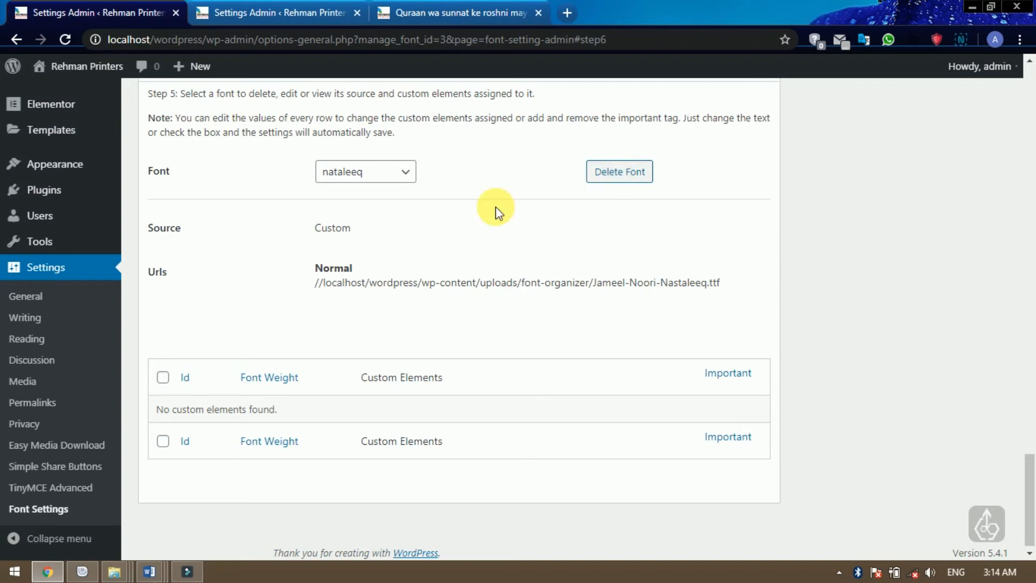
scroll(342, 365, up, 4)
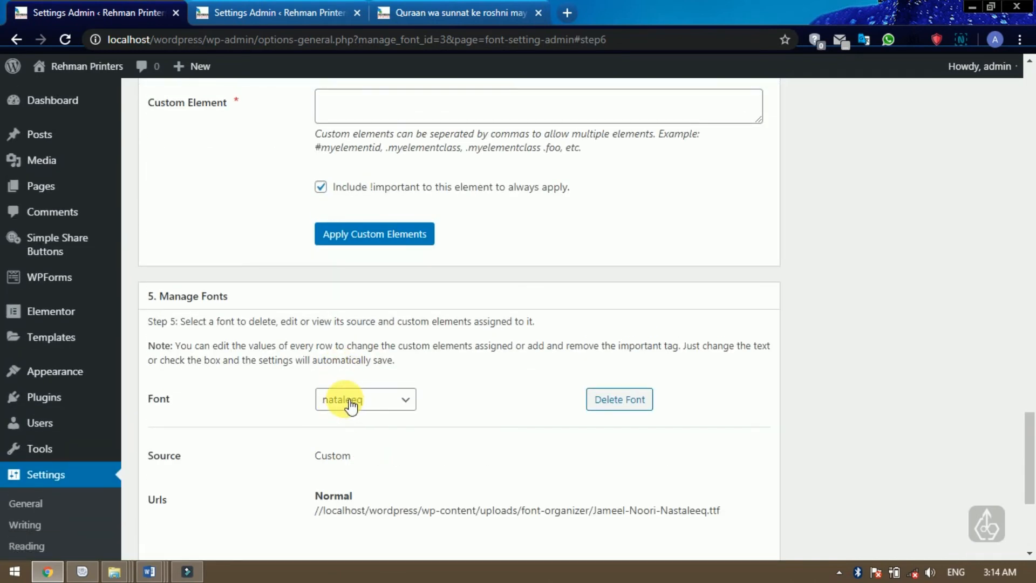
Start a new post and title it "Quraan wa sunnat ke roshni may aqeeda hayatunnabi", copying the heading from the Urdu document in Word.
mouse_move(48, 133)
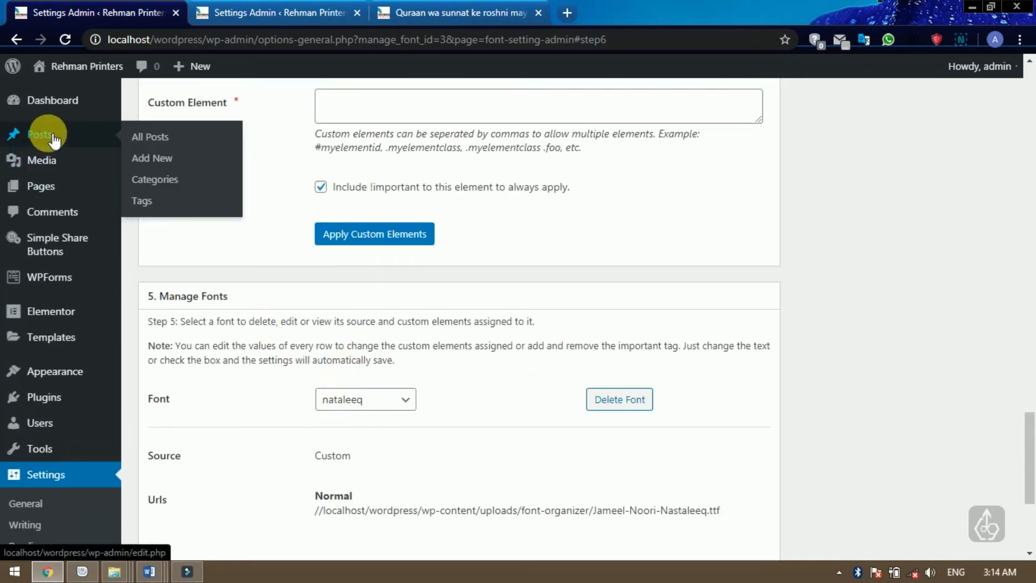
click(140, 159)
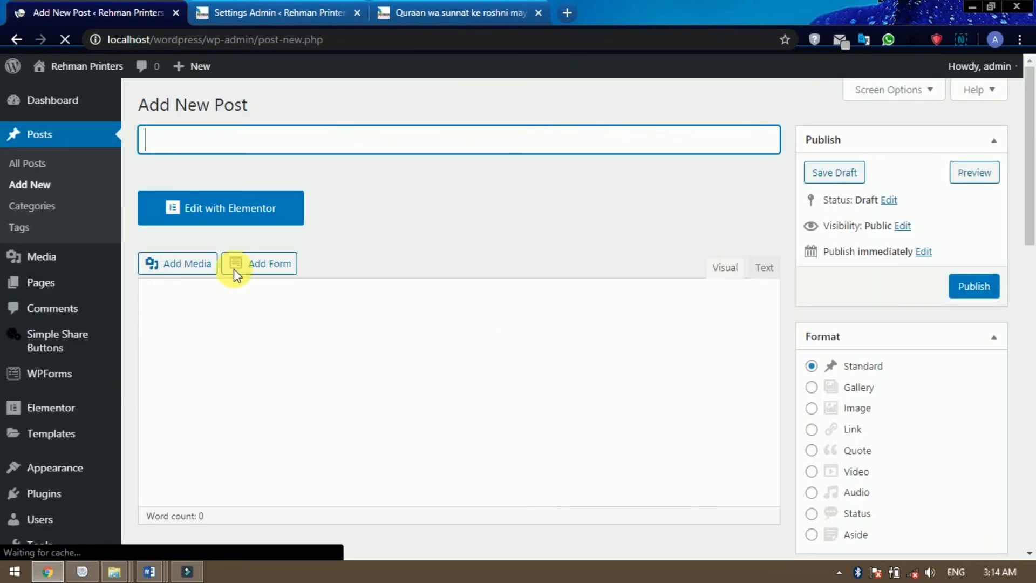
mouse_move(146, 573)
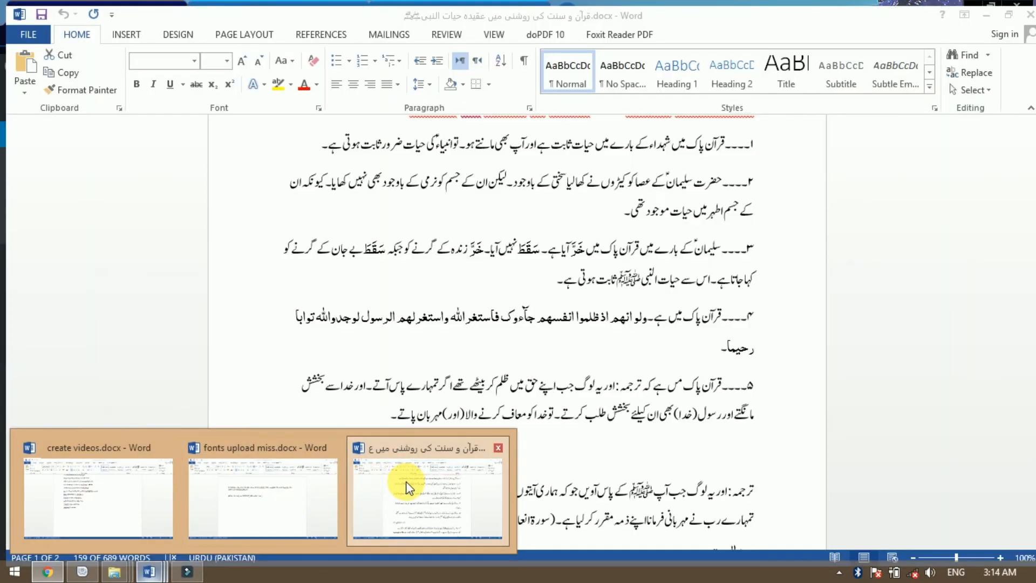
click(405, 481)
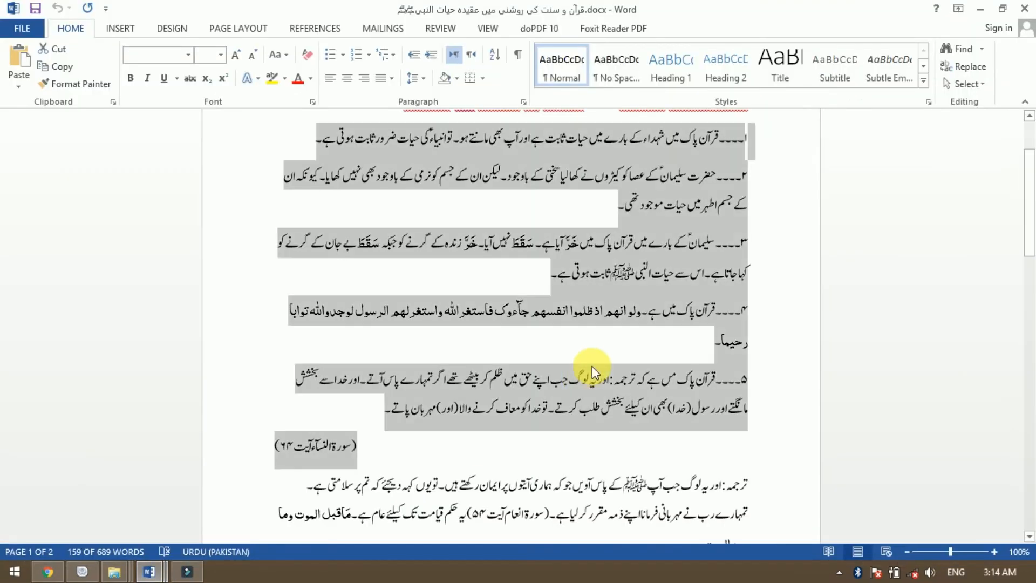
scroll(615, 358, up, 3)
click(453, 209)
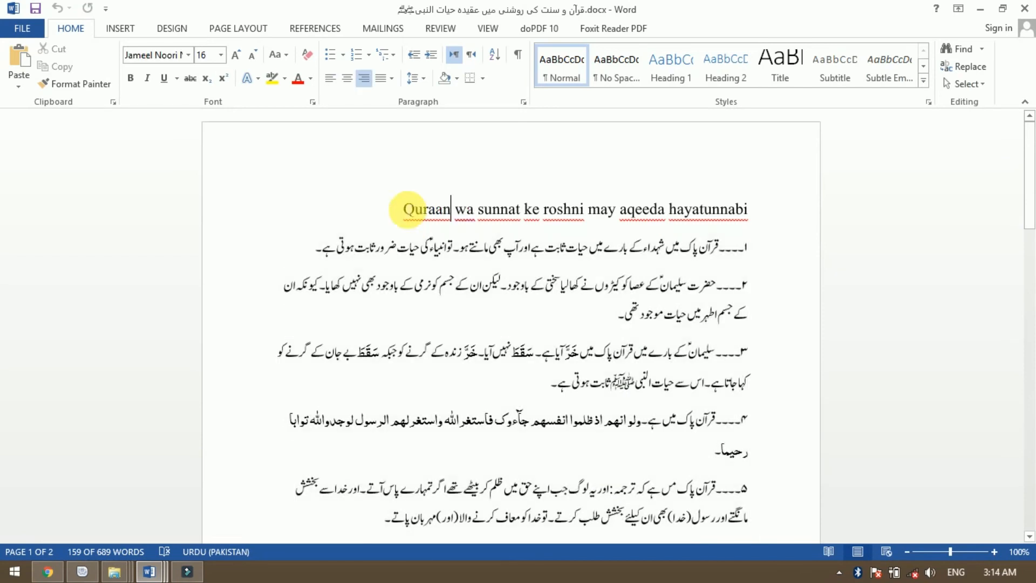
drag(405, 216, 731, 208)
key(ctrl+c)
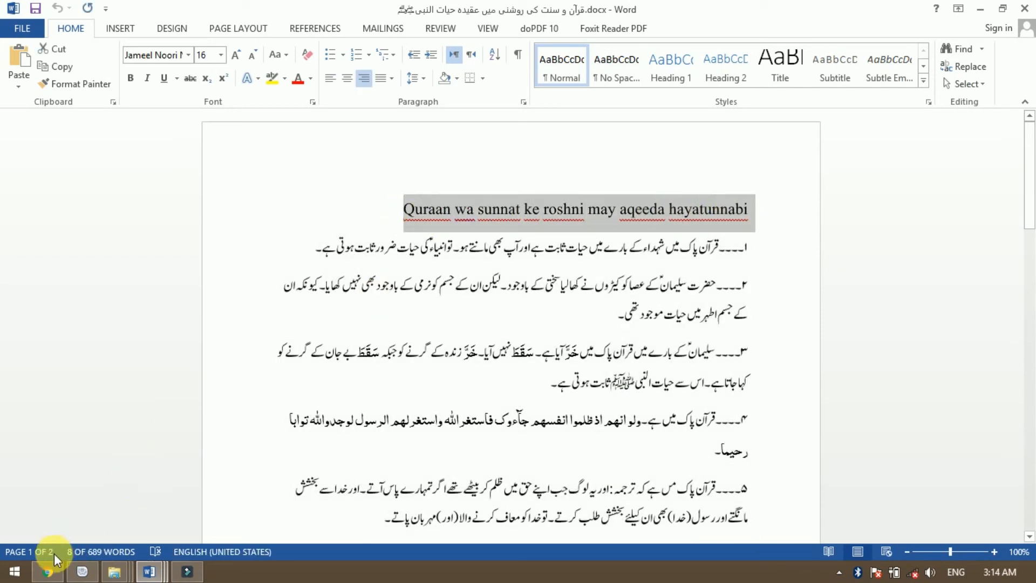
click(47, 572)
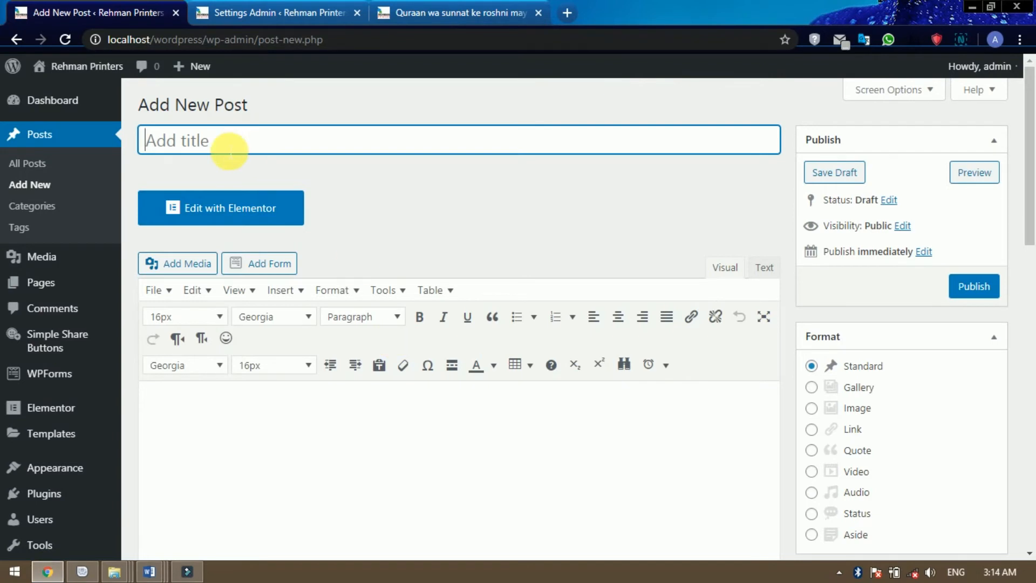
key(ctrl+v)
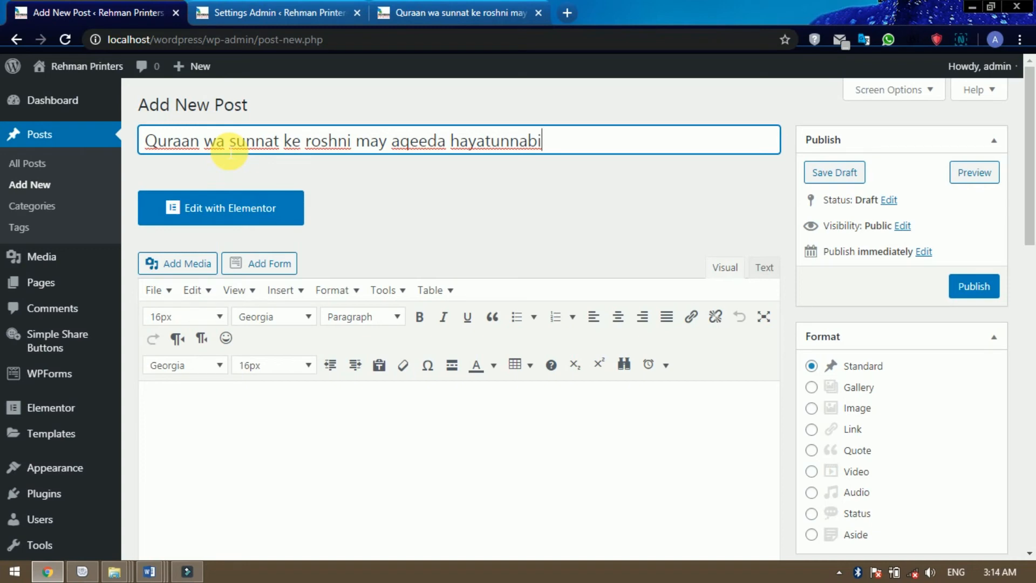
Copy the five numbered Urdu paragraphs and the verse reference below them from the Word document into the post body in Chrome.
click(151, 571)
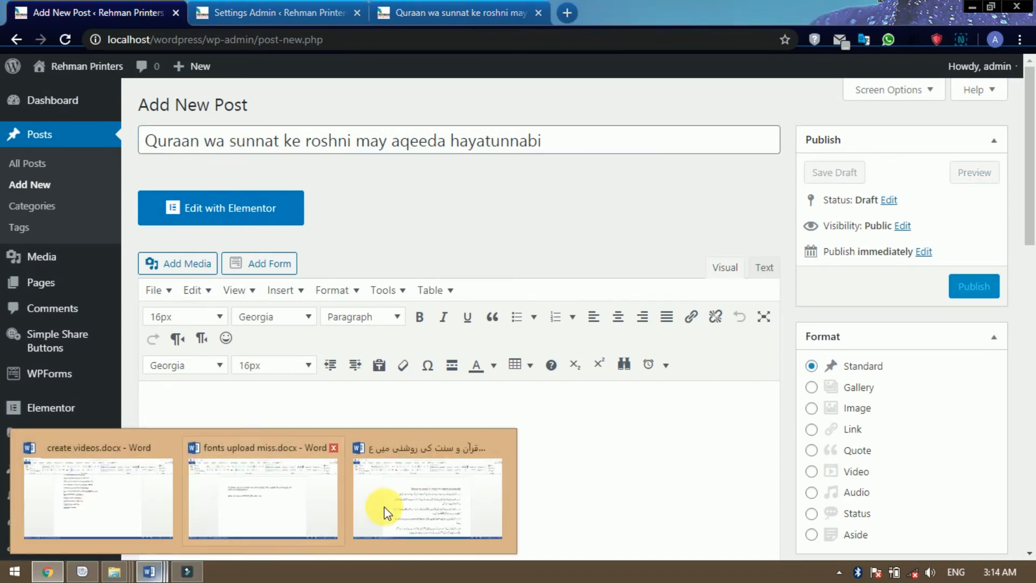
click(387, 512)
click(776, 256)
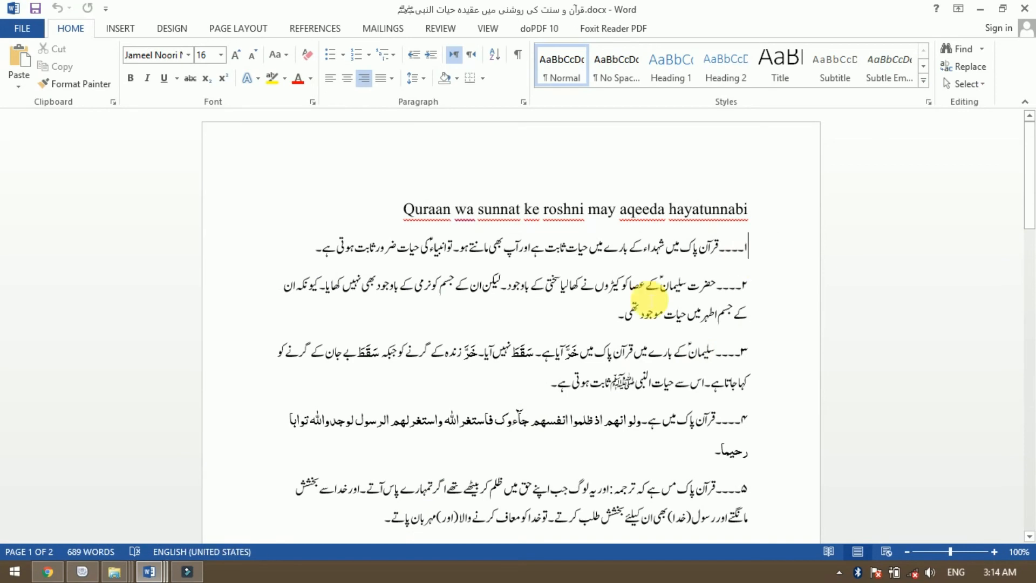
drag(651, 300, 754, 175)
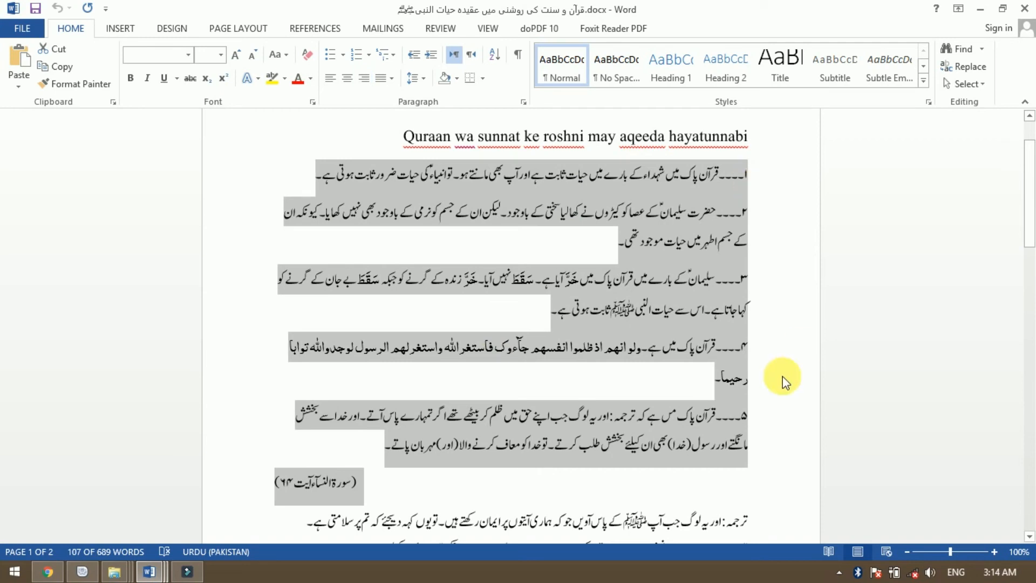
click(48, 572)
click(430, 436)
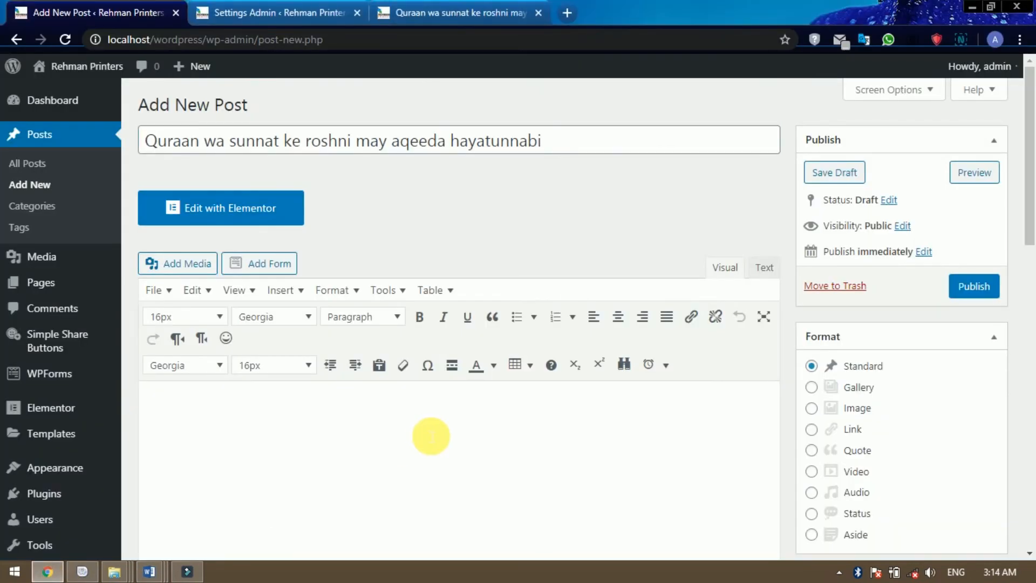
key(ctrl+v)
Apply the nataleeq font at 28px to all of the Urdu text in the post body.
click(379, 425)
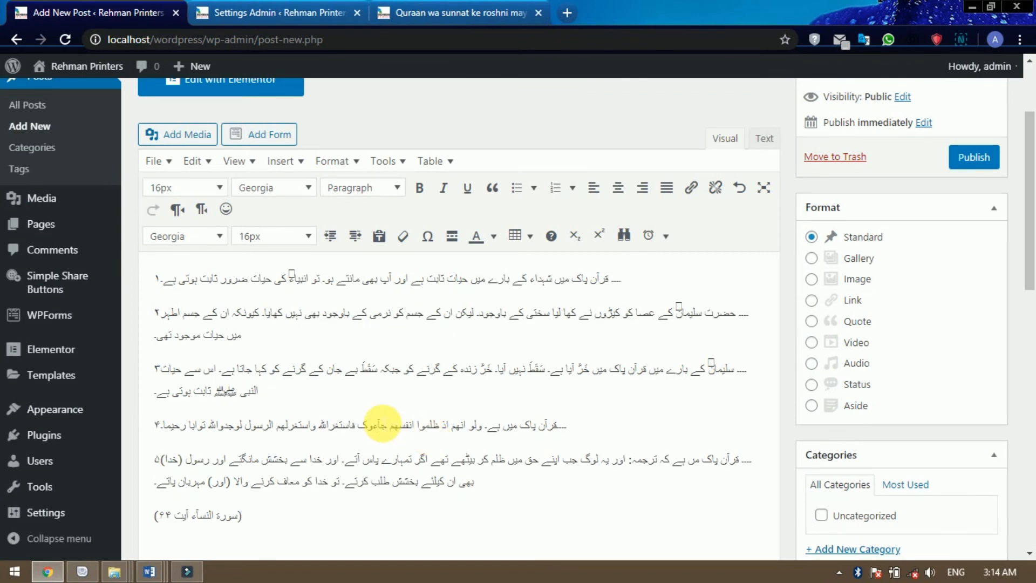
key(ctrl+a)
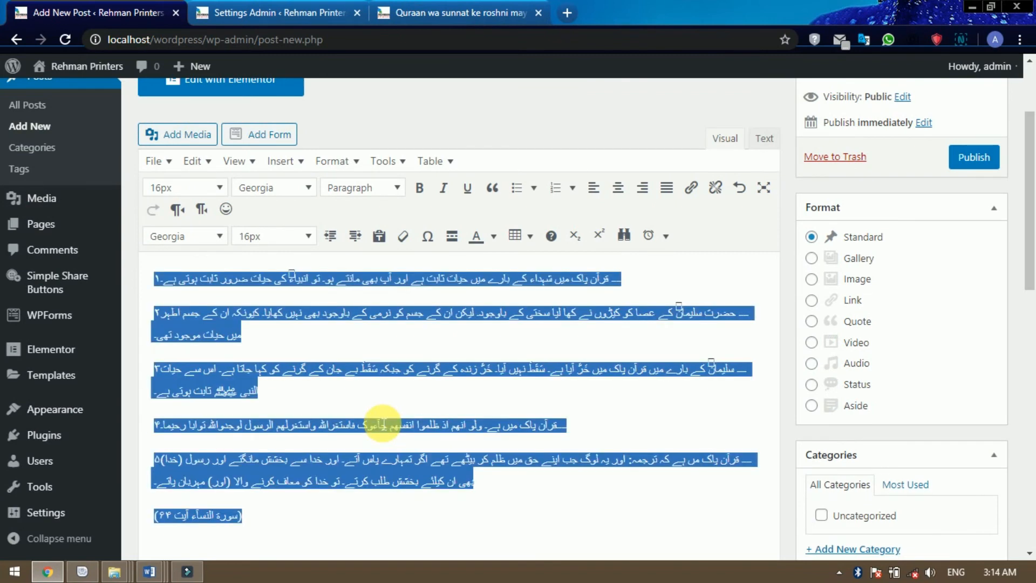
click(215, 239)
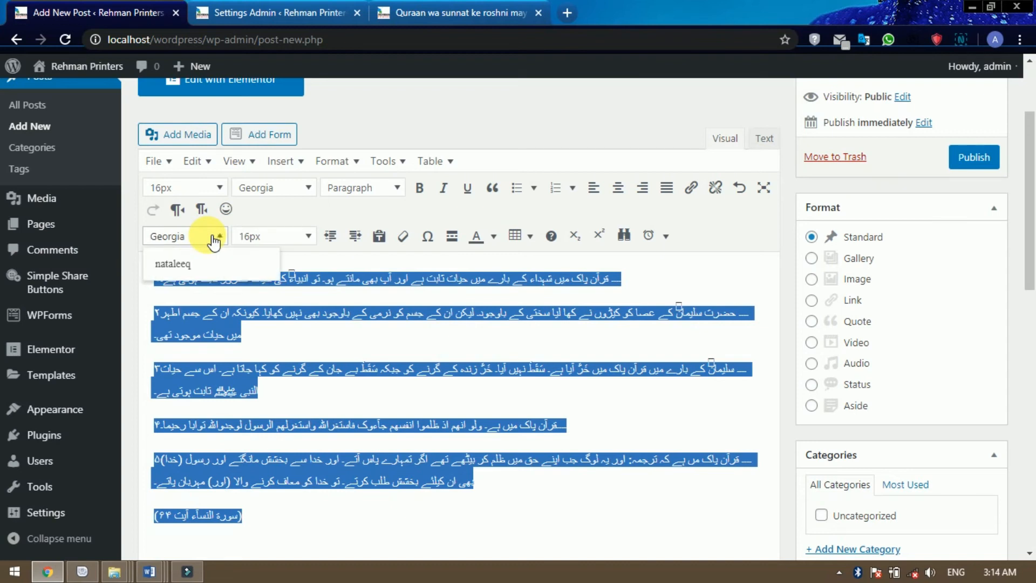
click(193, 266)
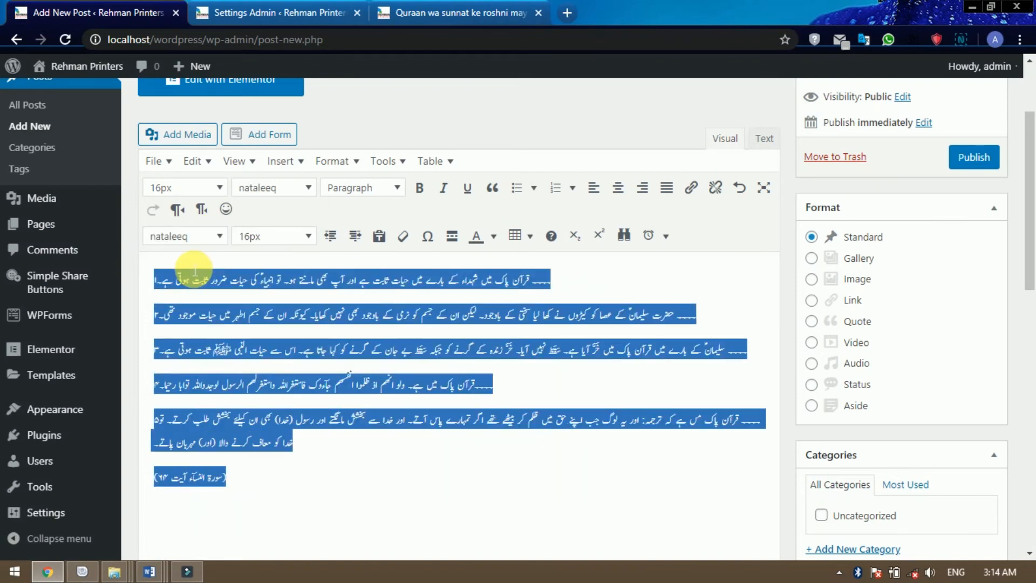
click(301, 243)
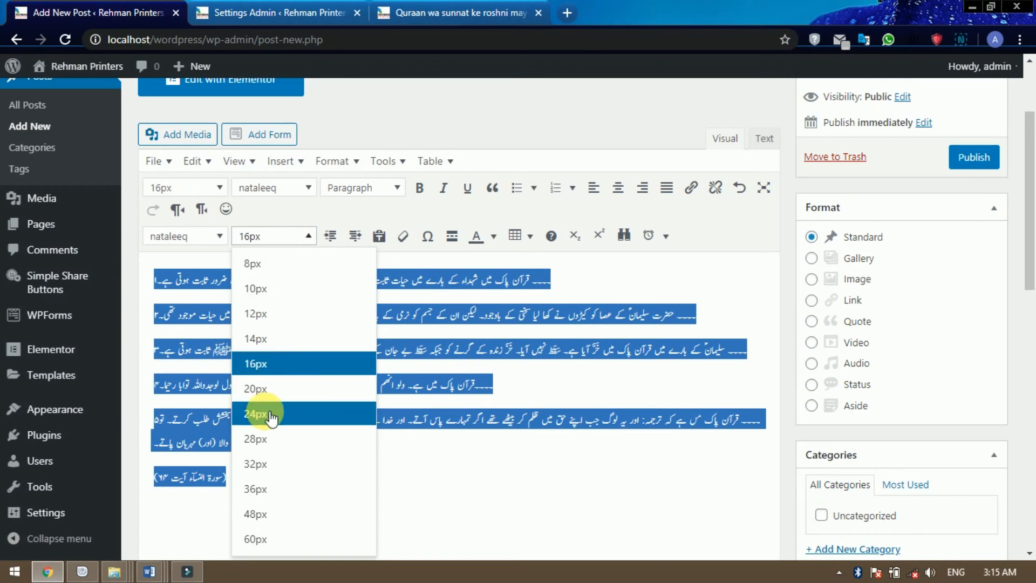
click(271, 439)
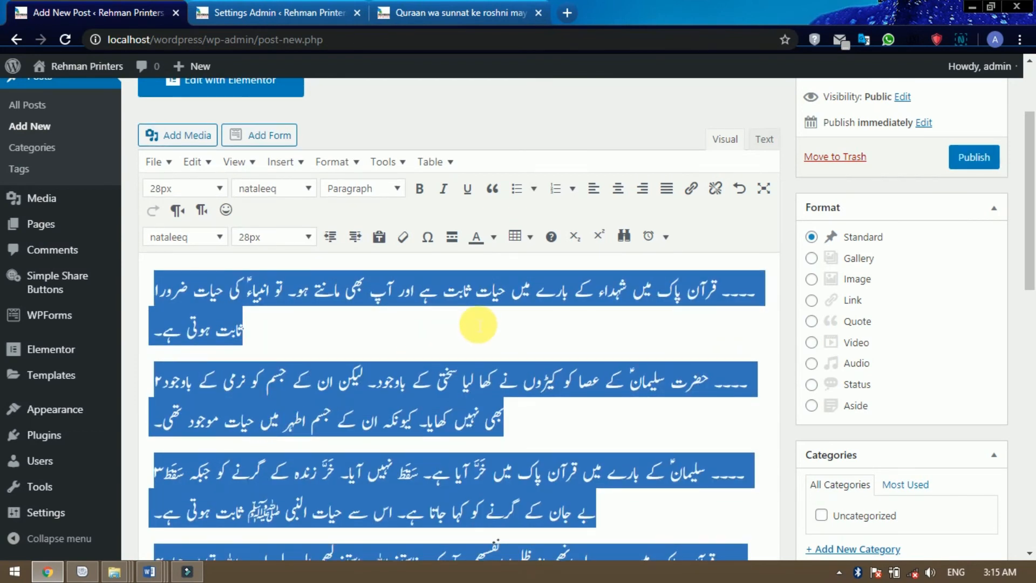
Justify all the Urdu text in the post body and set its direction to right to left.
click(677, 195)
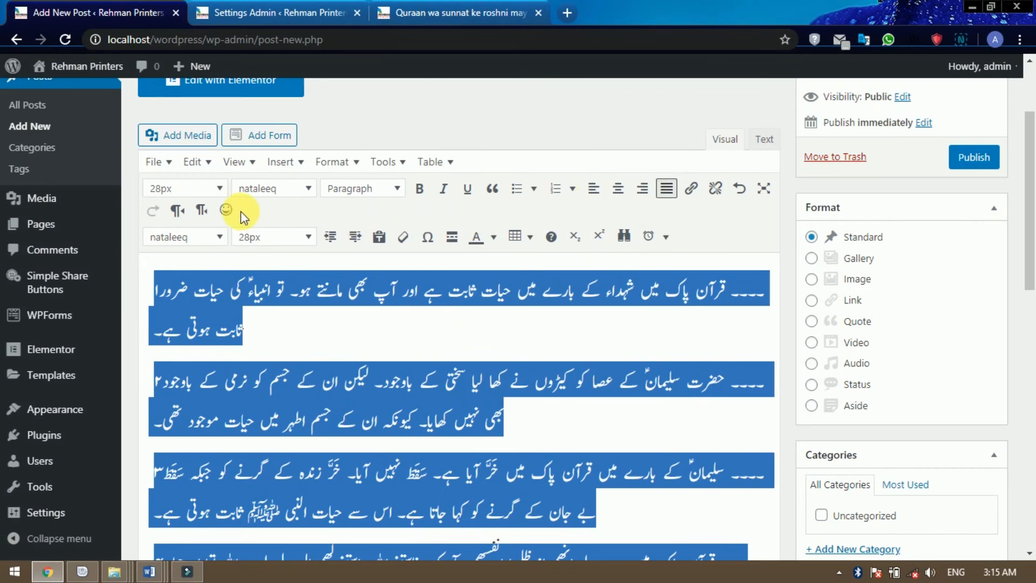
click(202, 211)
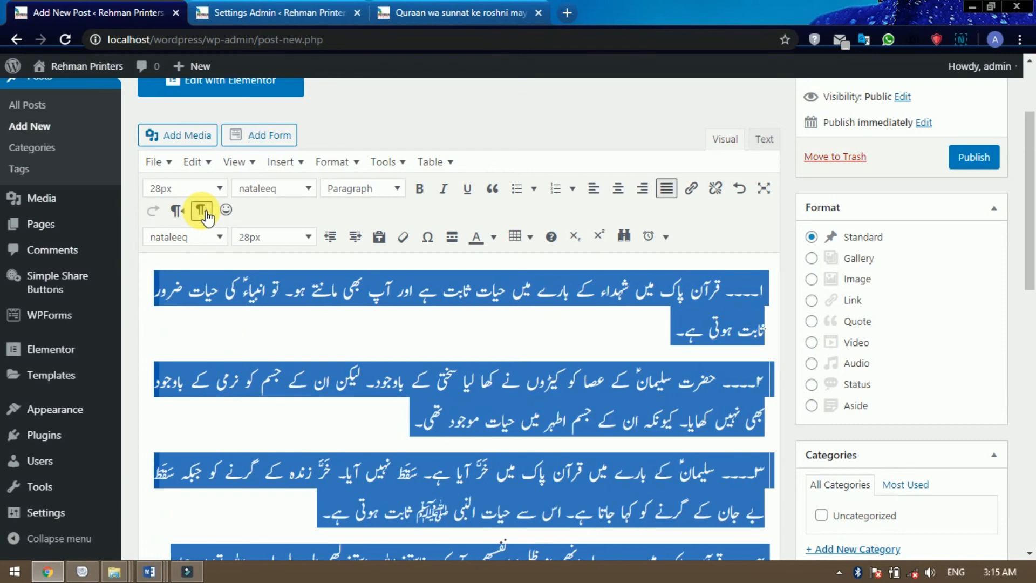
click(681, 356)
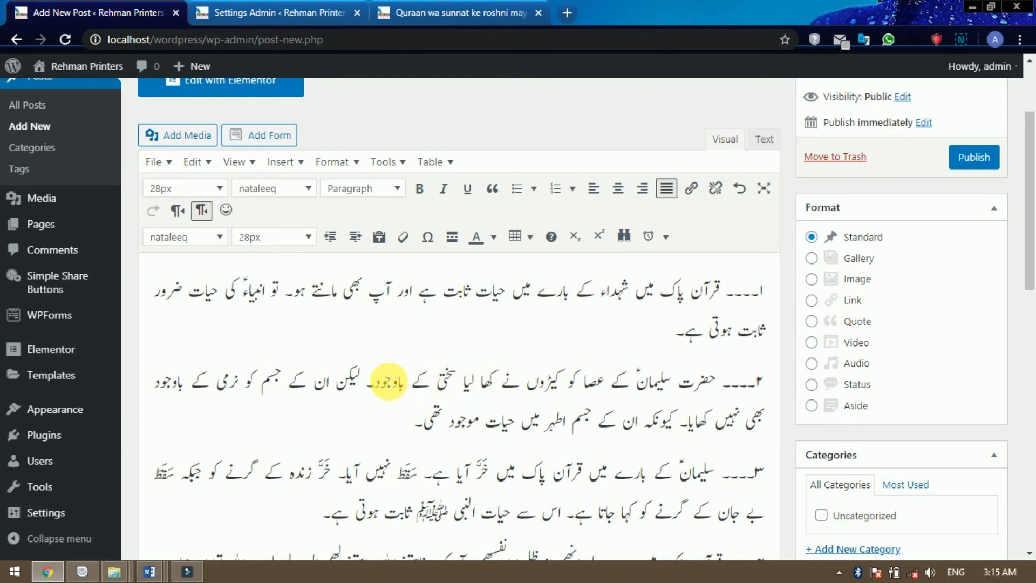
drag(382, 377, 478, 377)
click(546, 381)
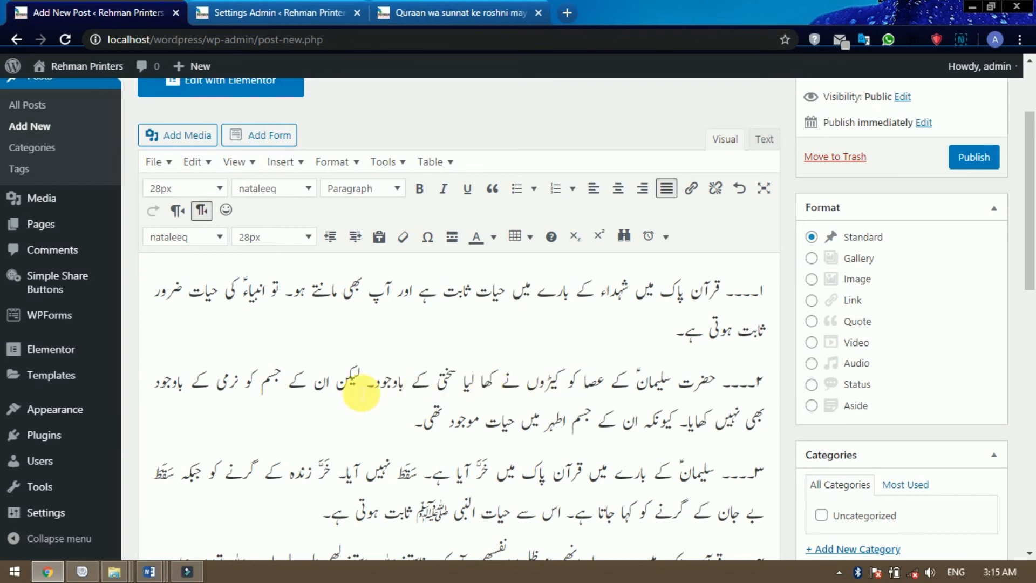
drag(304, 385, 499, 385)
Set the text colour of the whole post body to black.
click(578, 380)
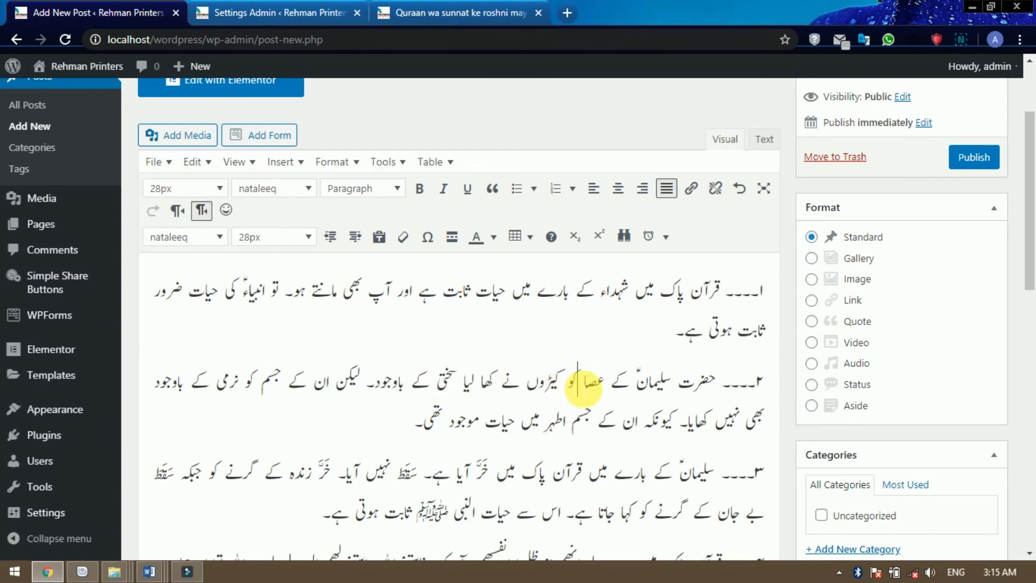
key(ctrl+a)
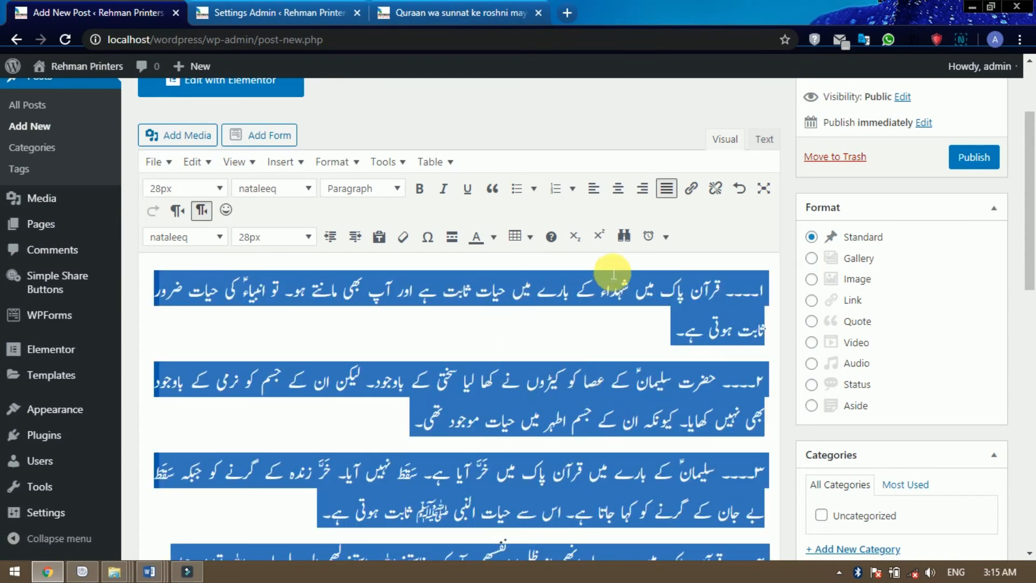
click(499, 245)
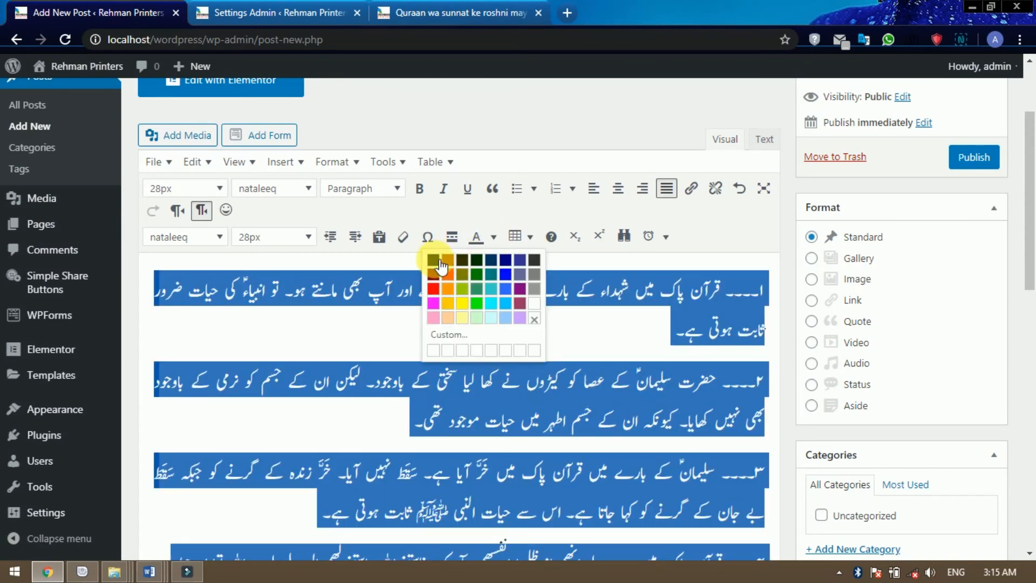
click(441, 265)
click(438, 293)
drag(463, 291, 532, 291)
click(586, 294)
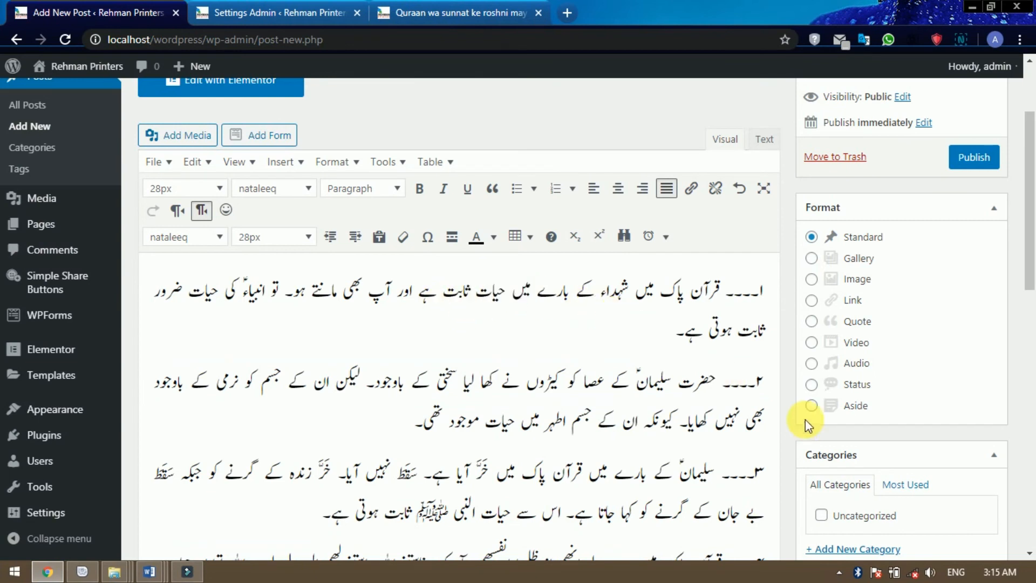
Assign the post to the Uncategorized category and publish it.
click(822, 516)
click(975, 156)
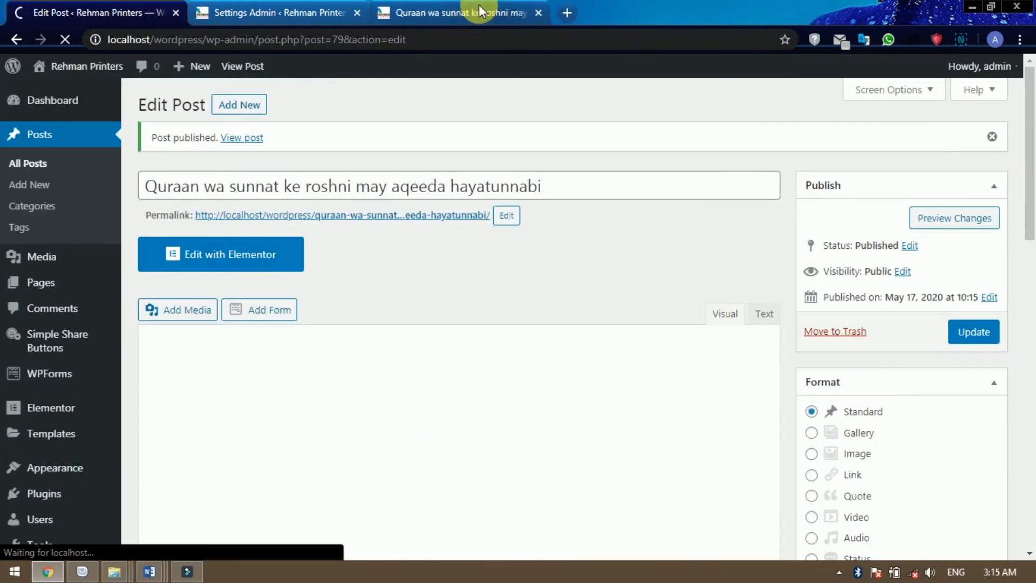
Open the published Quraan wa sunnat post from the site's Blog page and check how its Urdu text is displayed.
click(478, 11)
scroll(863, 227, up, 5)
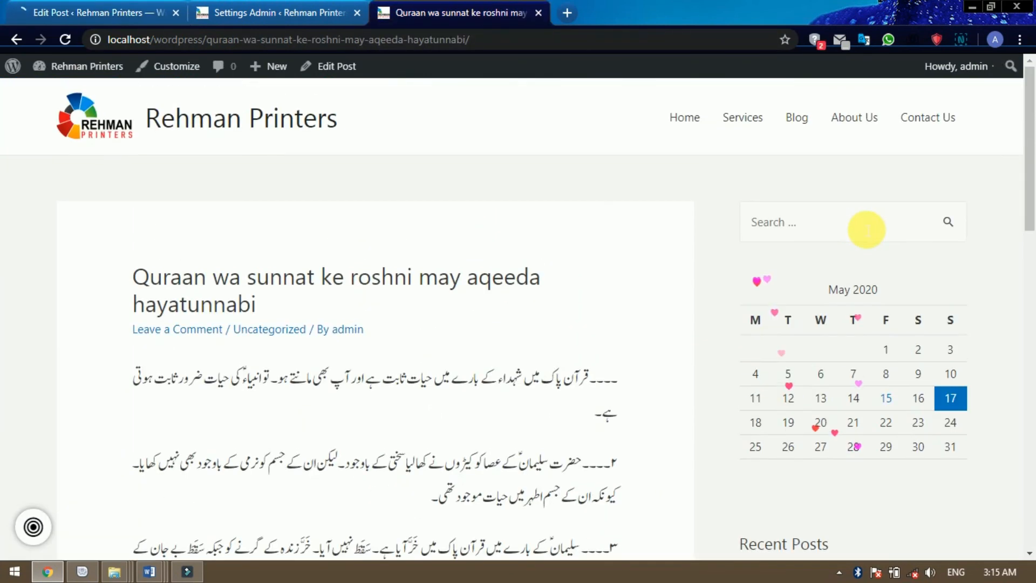
click(785, 156)
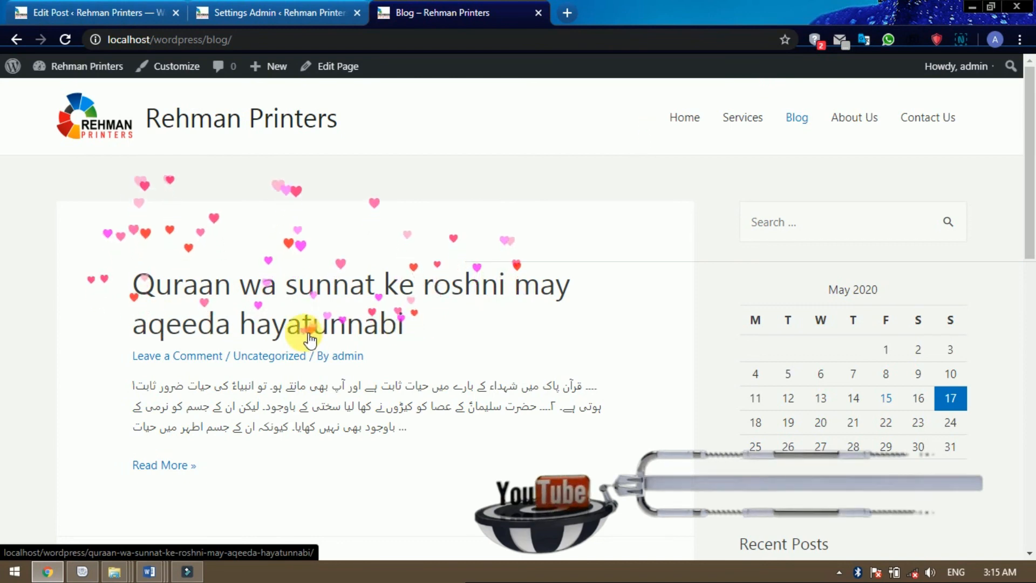
click(399, 297)
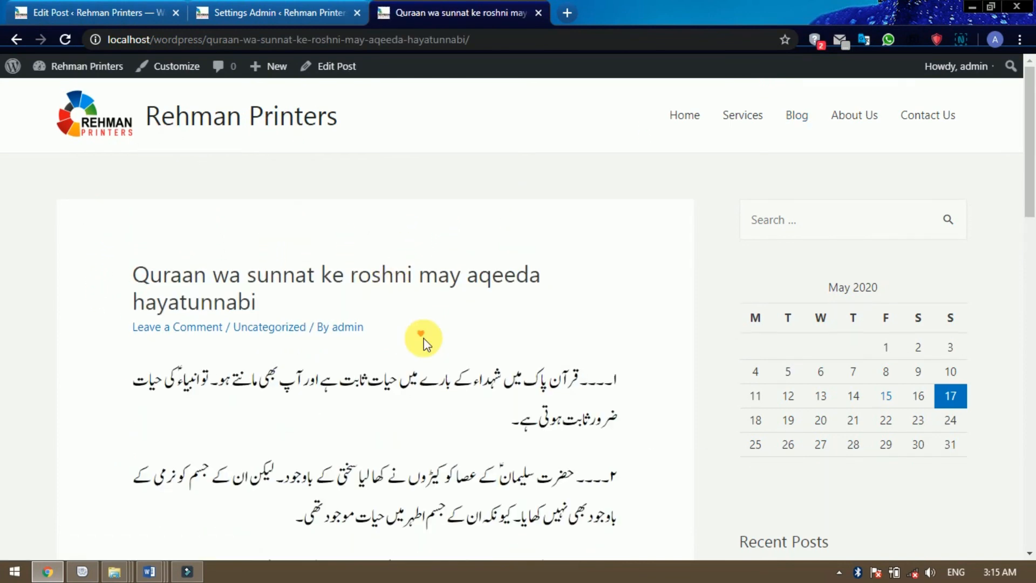
scroll(422, 341, down, 1)
scroll(423, 341, down, 1)
scroll(426, 341, up, 1)
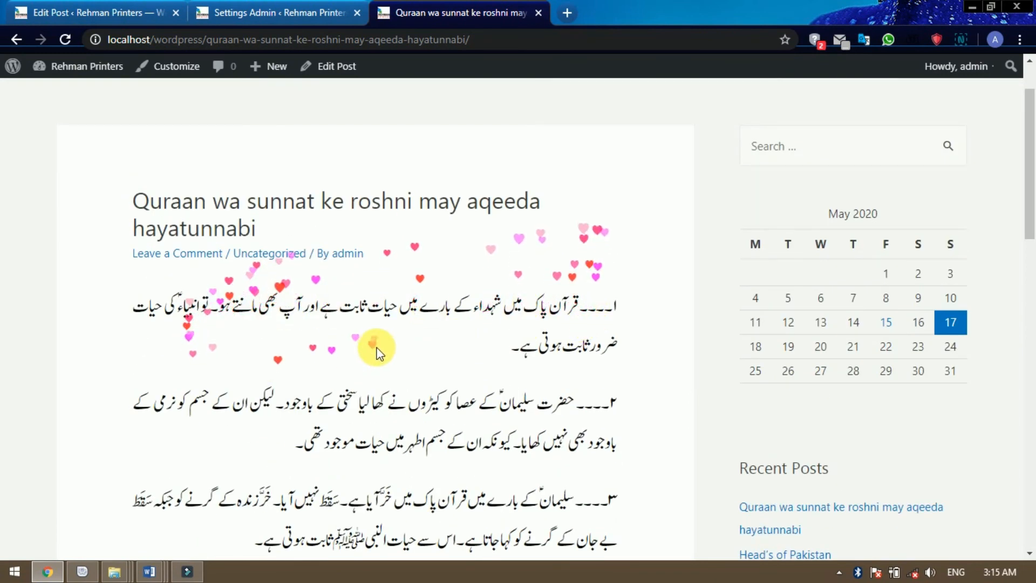
Read through the numbered Urdu paragraphs of the published post to examine how the Nastaleeq font renders.
scroll(376, 348, down, 3)
scroll(376, 349, down, 6)
scroll(376, 350, up, 3)
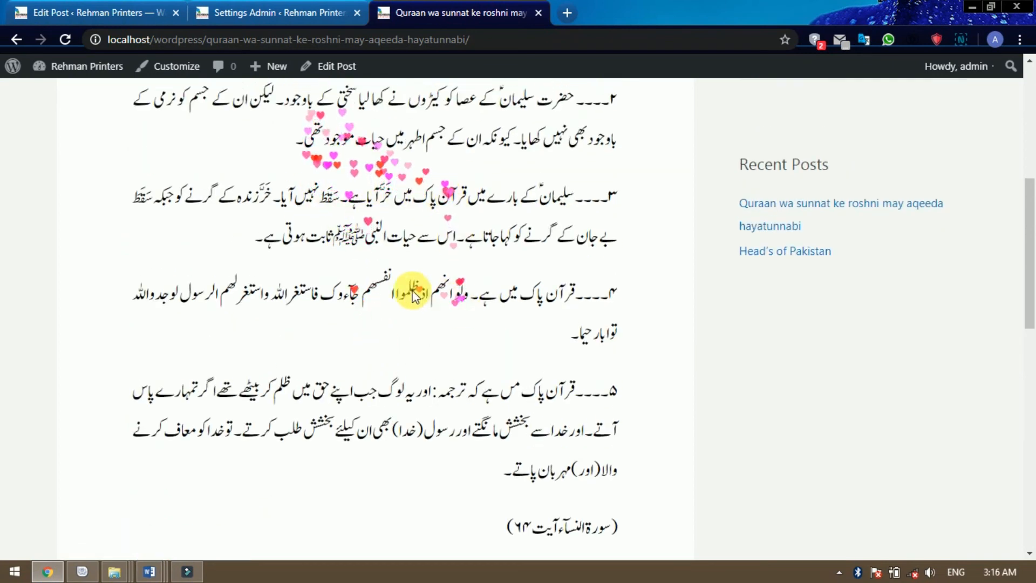
Return to the post editor and check which font families are offered for the Arabic word خَرَّ in the third paragraph.
click(122, 8)
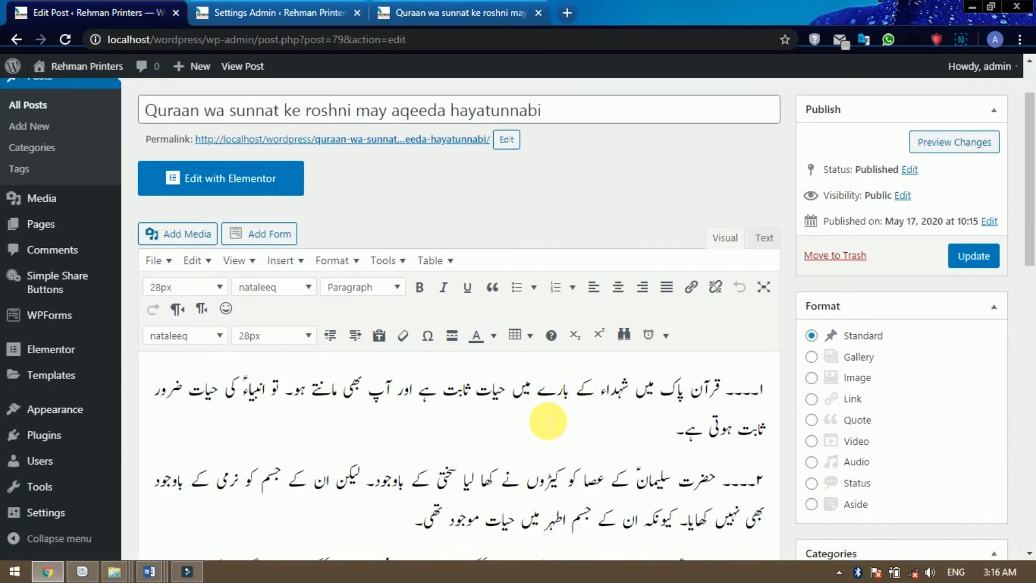
click(548, 423)
scroll(594, 423, down, 3)
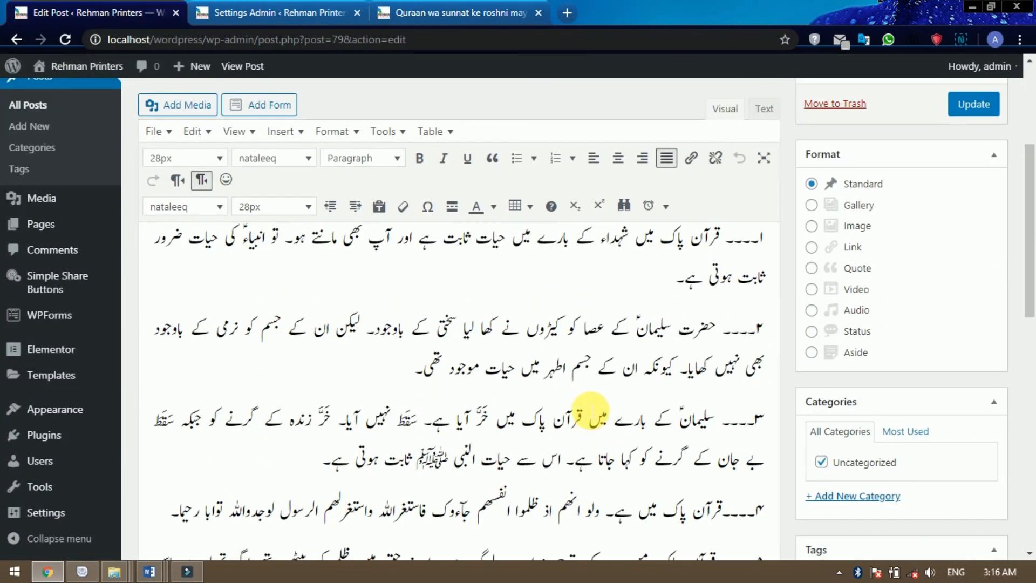
scroll(591, 410, down, 2)
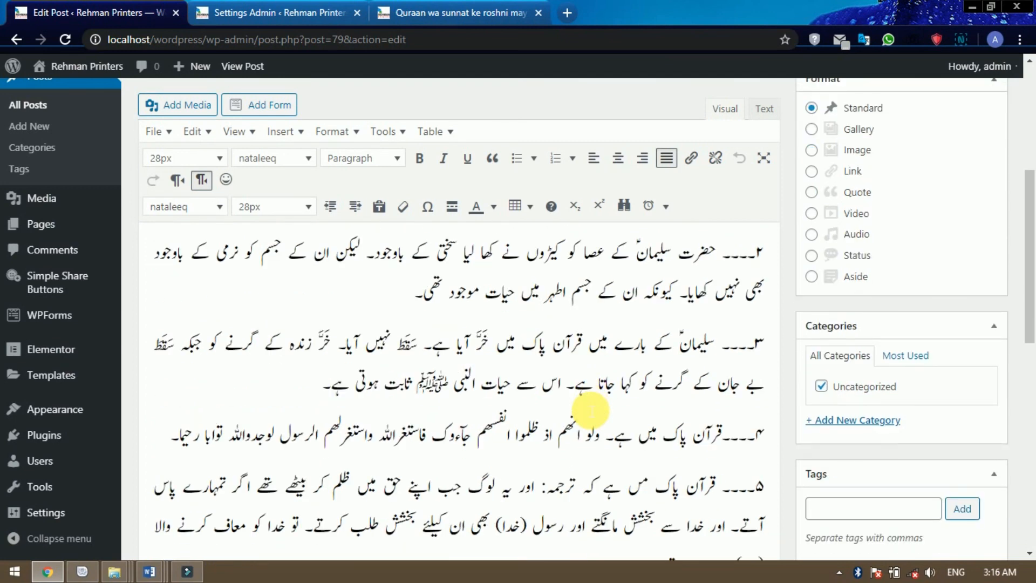
double_click(488, 341)
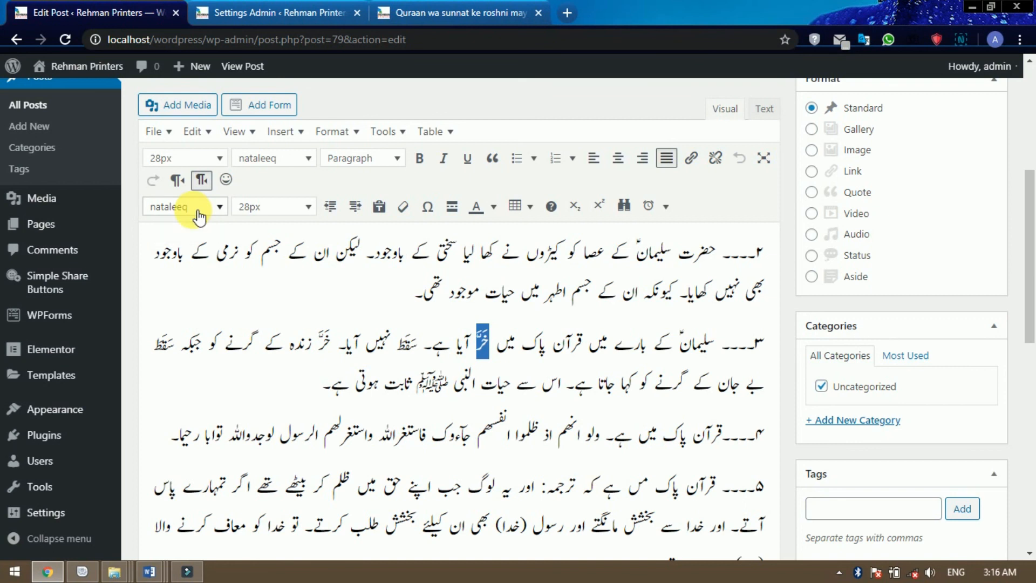
click(168, 207)
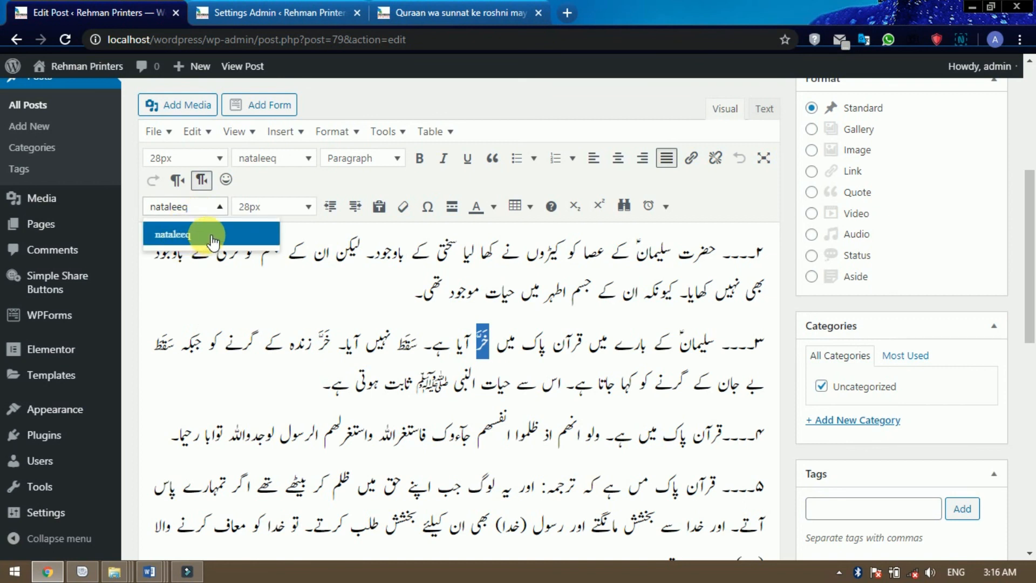
click(384, 340)
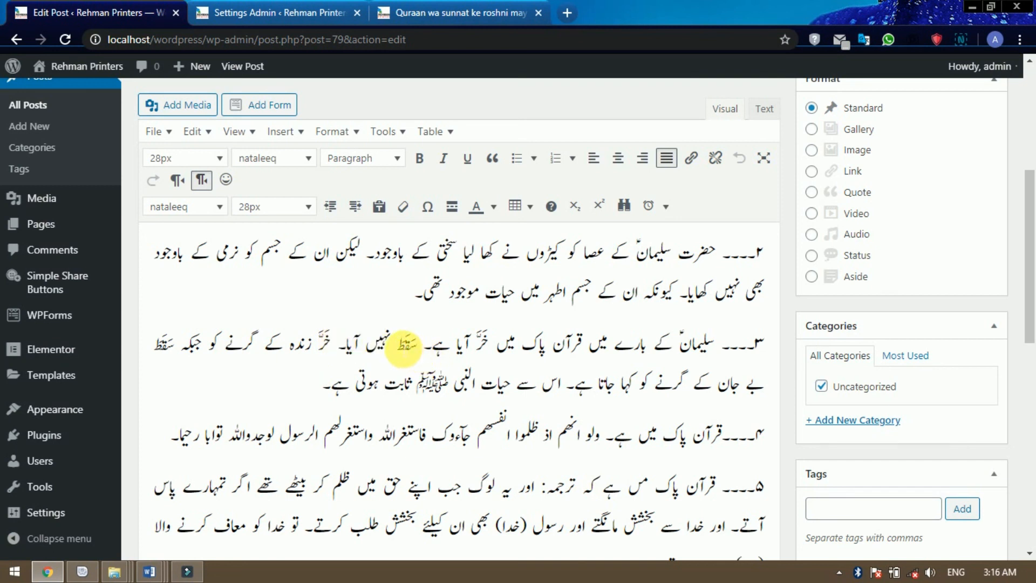
Highlight the Arabic words سَقَطَ and خَرَّ in the third paragraph one after the other to examine their lettering.
double_click(403, 344)
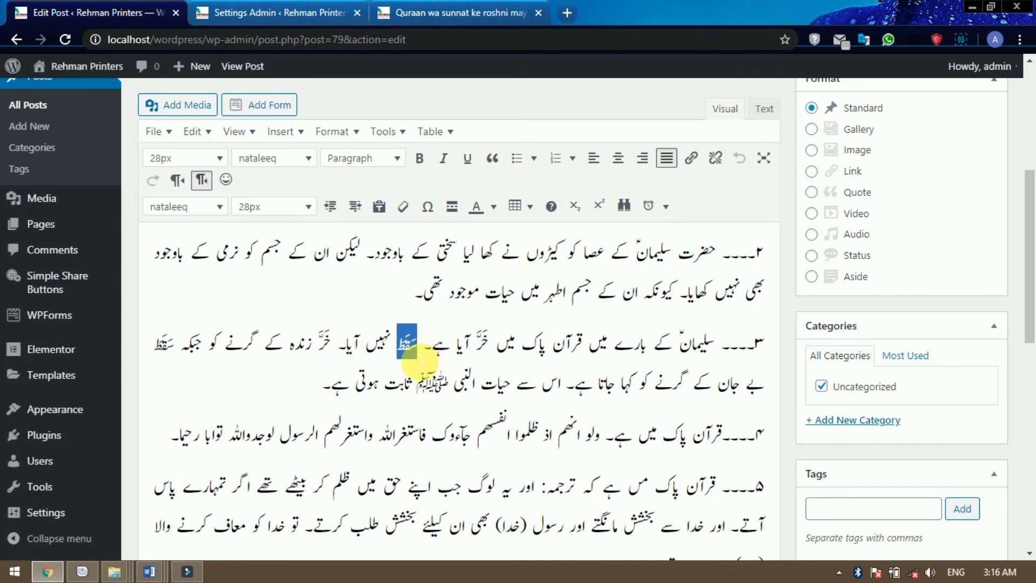
click(496, 347)
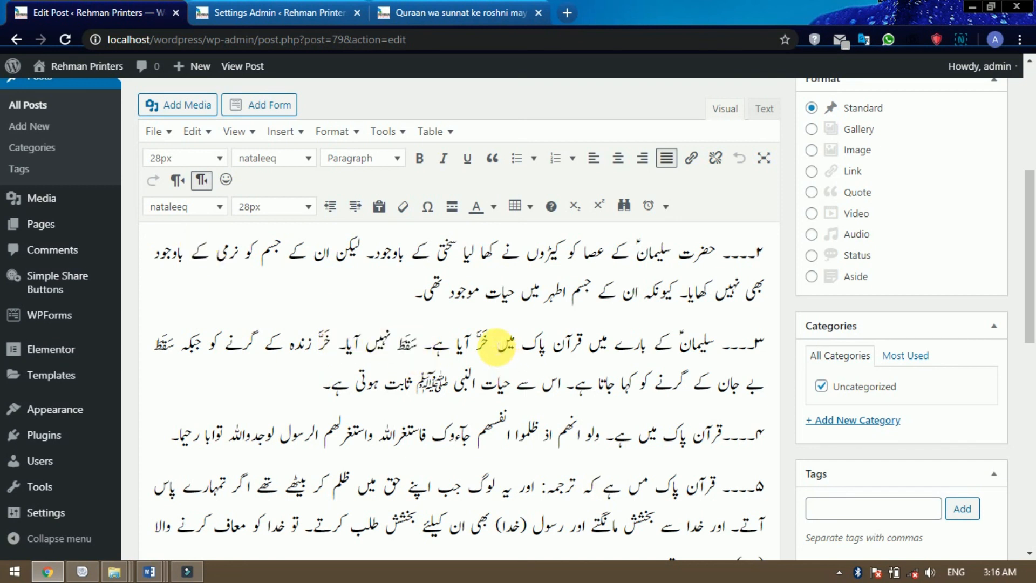
double_click(483, 343)
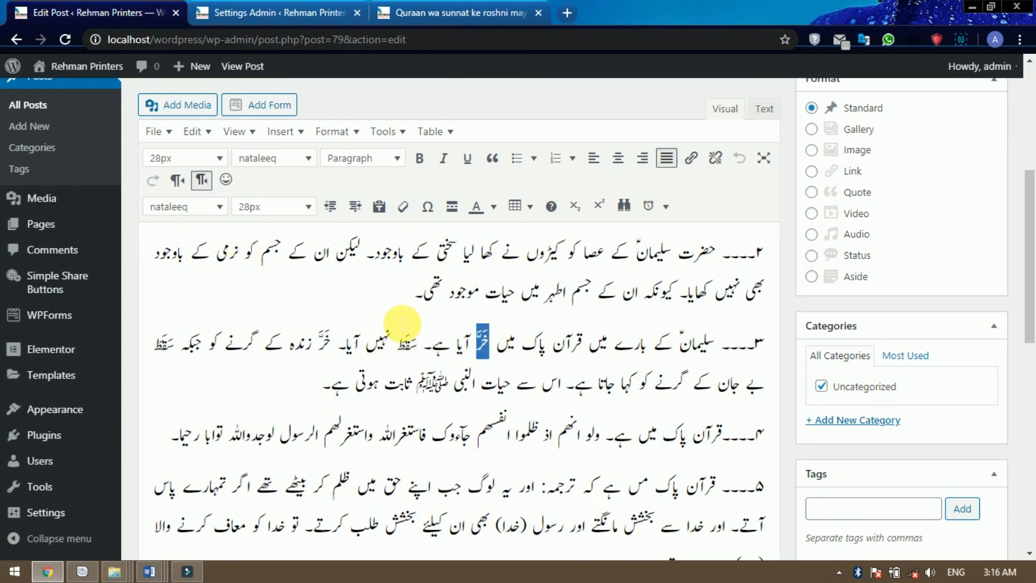
click(398, 340)
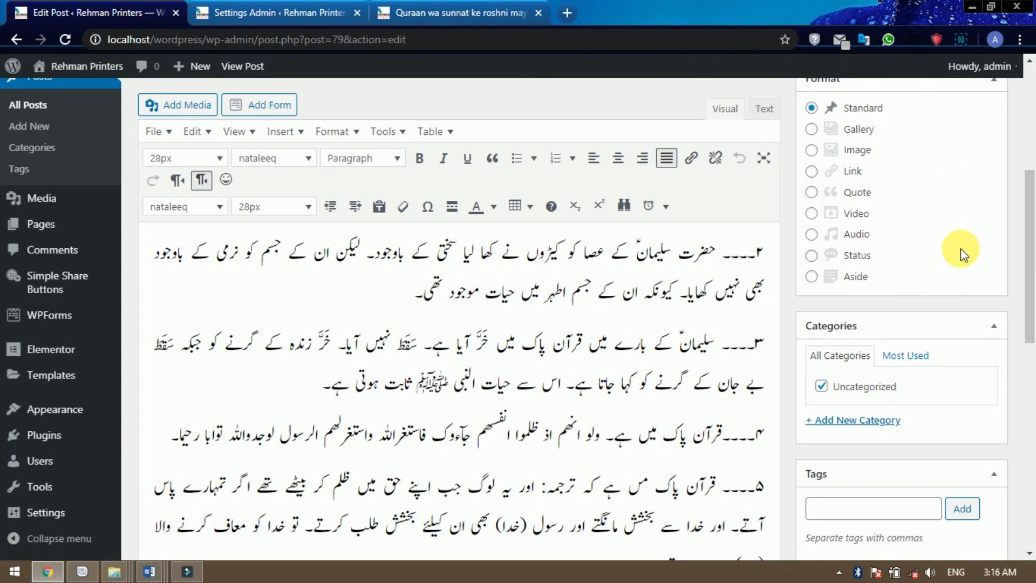